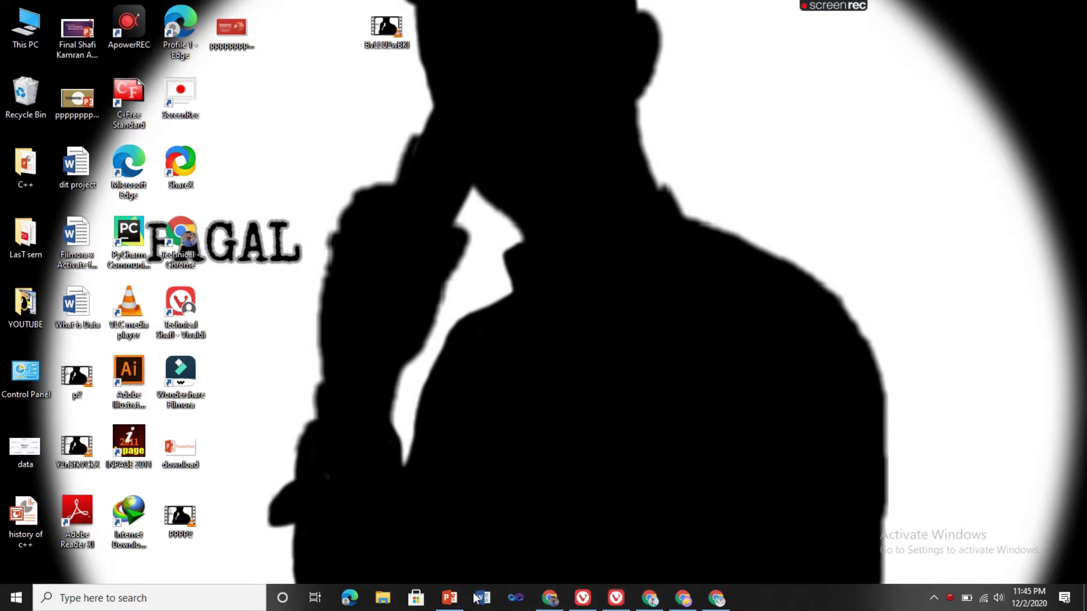
# - Restore the PowerPoint window showing the five-slide 'TECHNICAL SHAFI' presentation
pyautogui.click(450, 599)
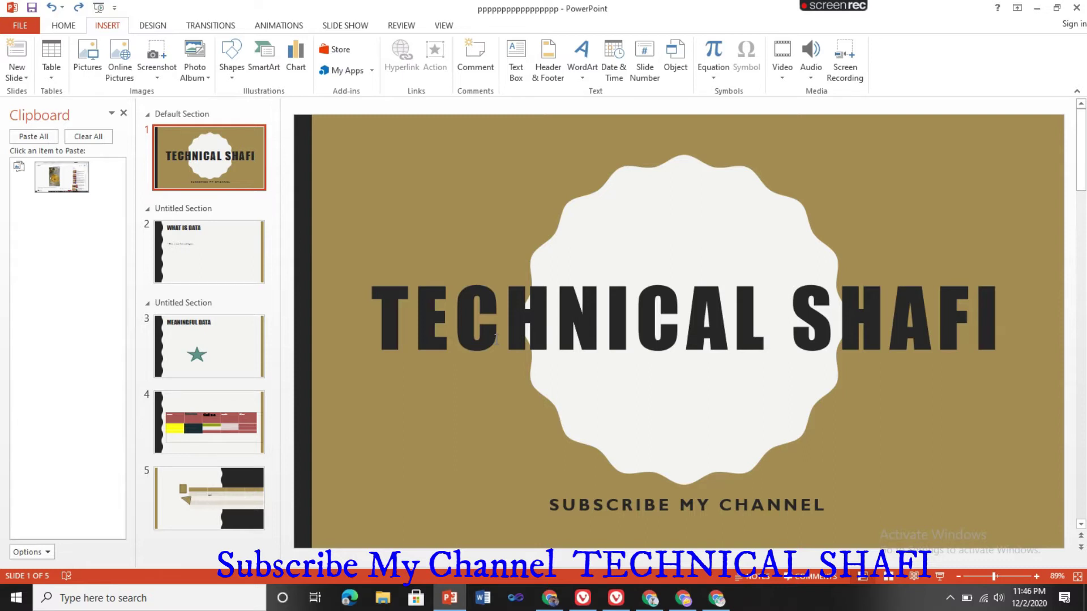
# - Add a new slide 2 and insert IMG_20200815_125445_329_resize_90 from D:\ILLustrator into its placeholder
pyautogui.hotkey('ctrl', 'm')
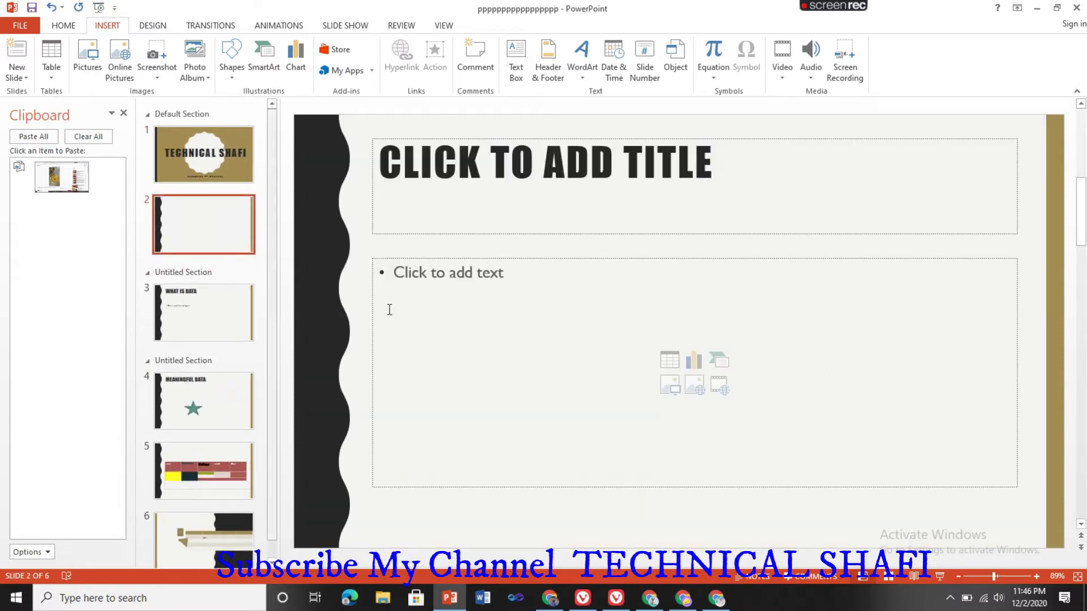
pyautogui.click(389, 309)
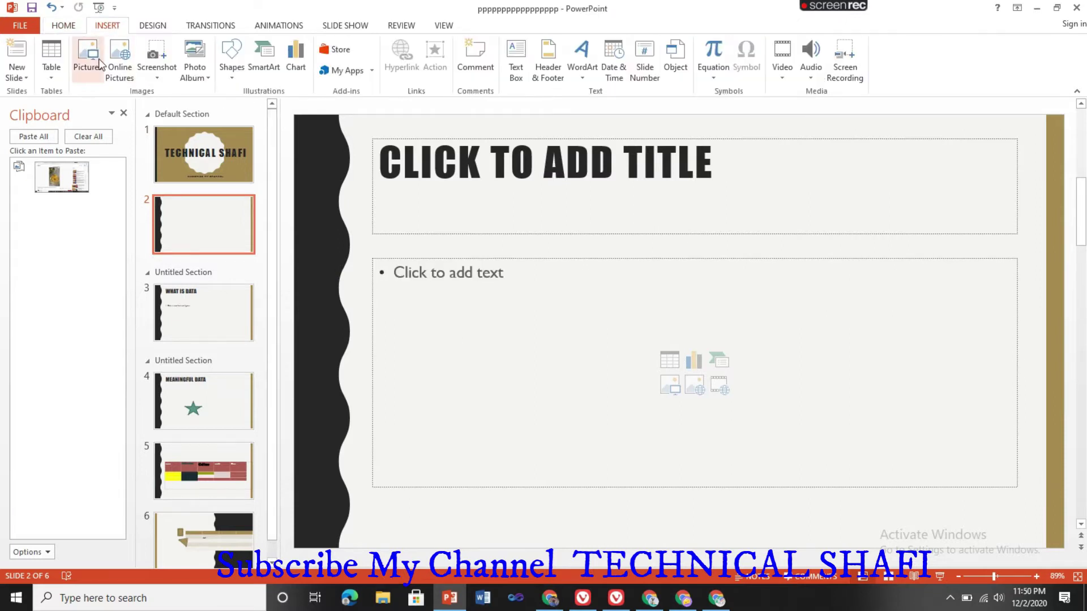
pyautogui.click(88, 59)
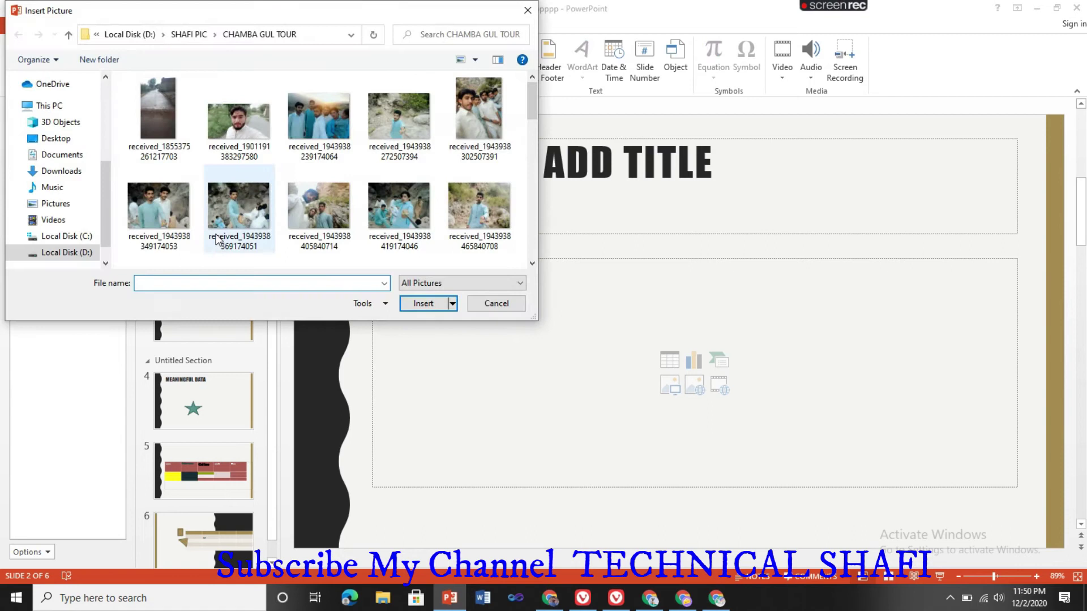
pyautogui.click(91, 254)
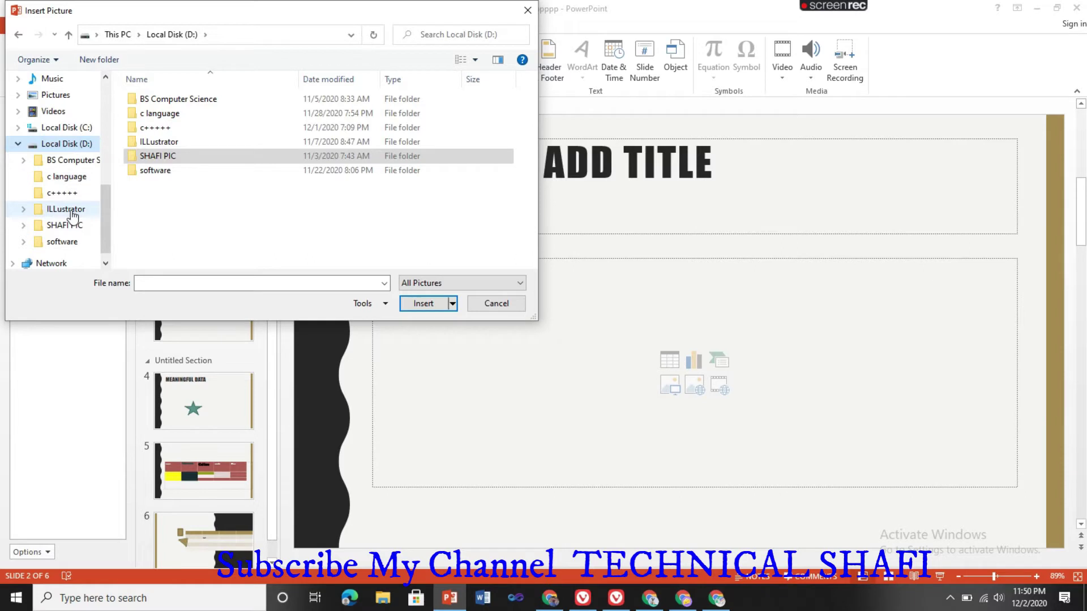
pyautogui.click(71, 211)
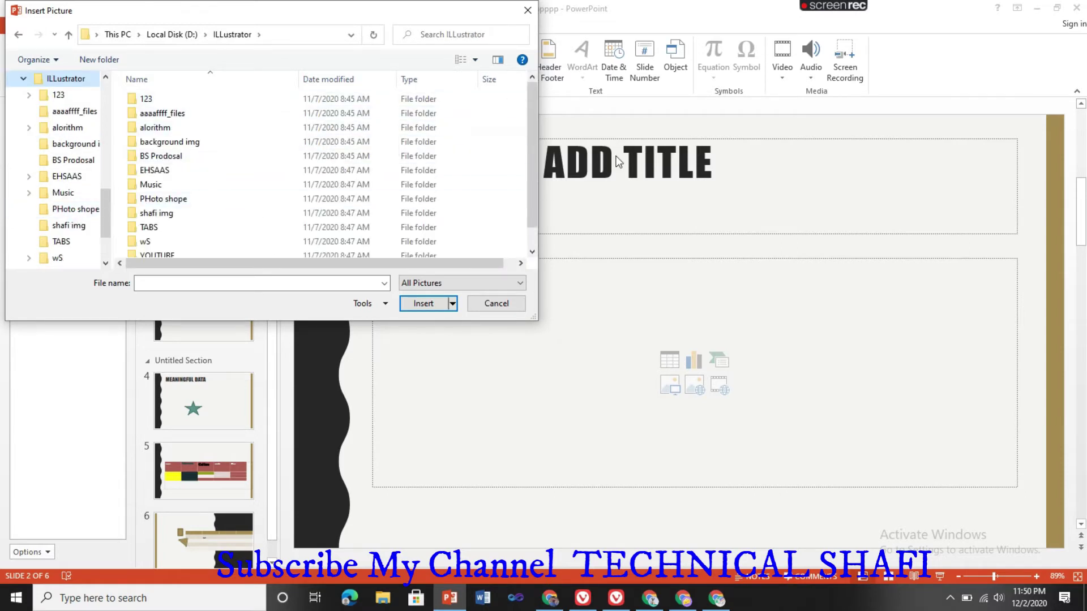
pyautogui.moveTo(532, 198); pyautogui.dragTo(537, 212)
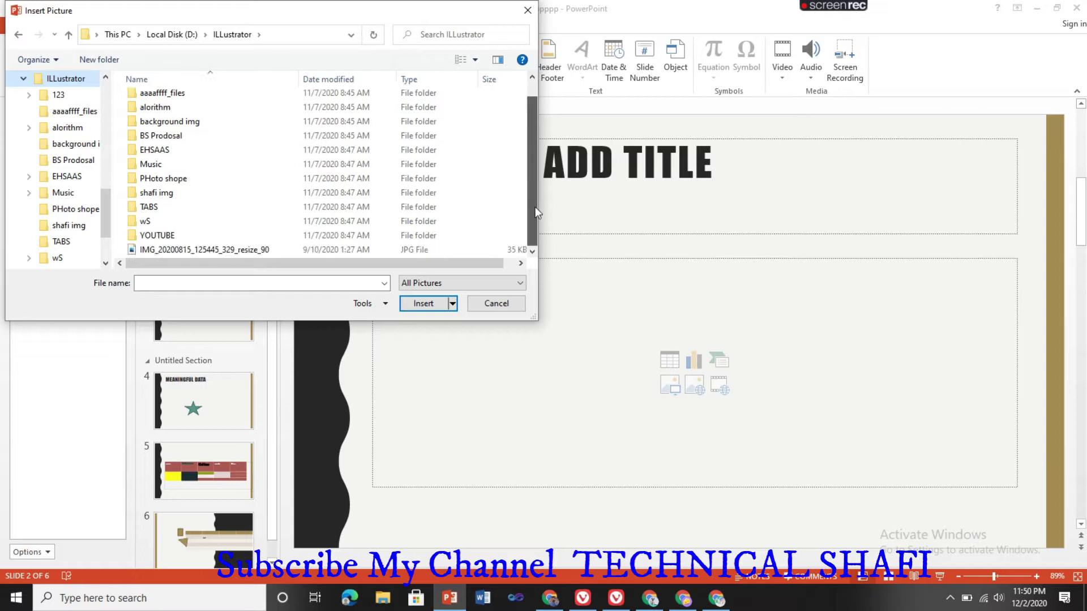
pyautogui.click(197, 250)
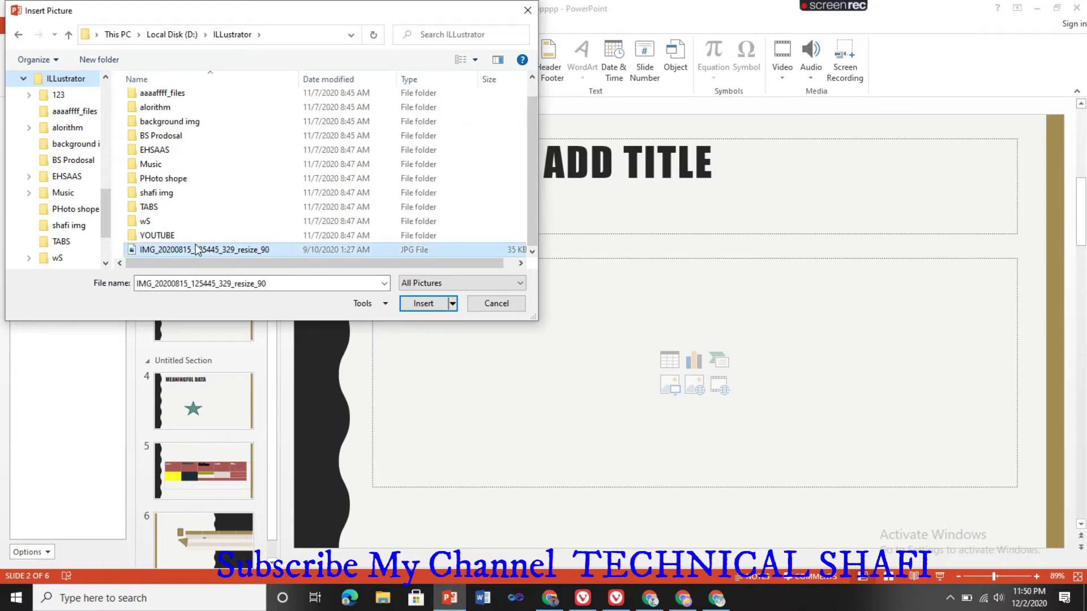
pyautogui.click(426, 303)
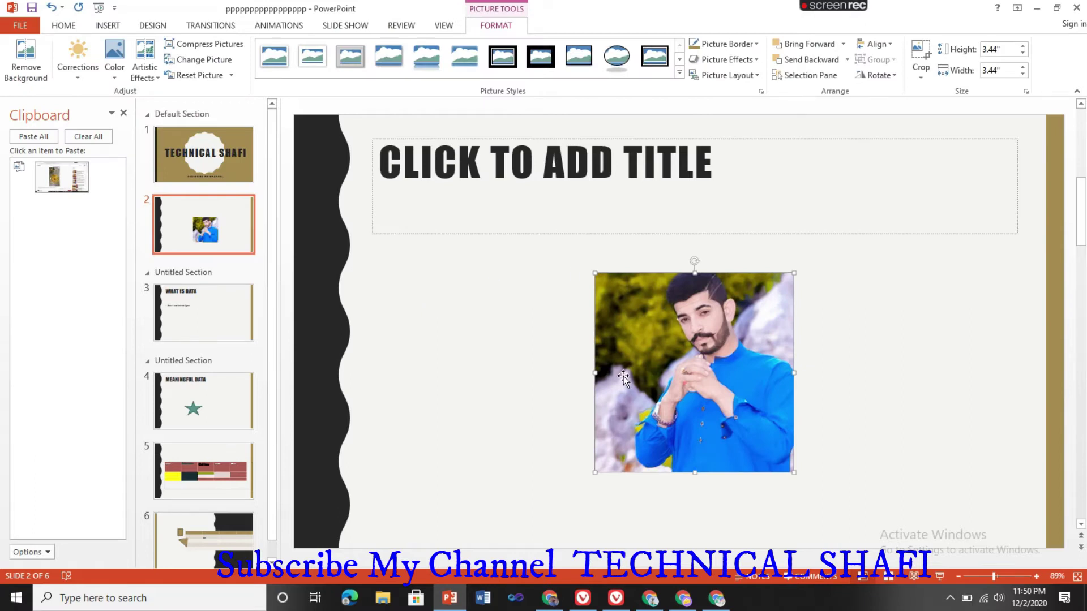
# - Drag the photo's left-middle handle leftward until its width is 4.48" at 3.44" height
pyautogui.moveTo(595, 372); pyautogui.dragTo(535, 375)
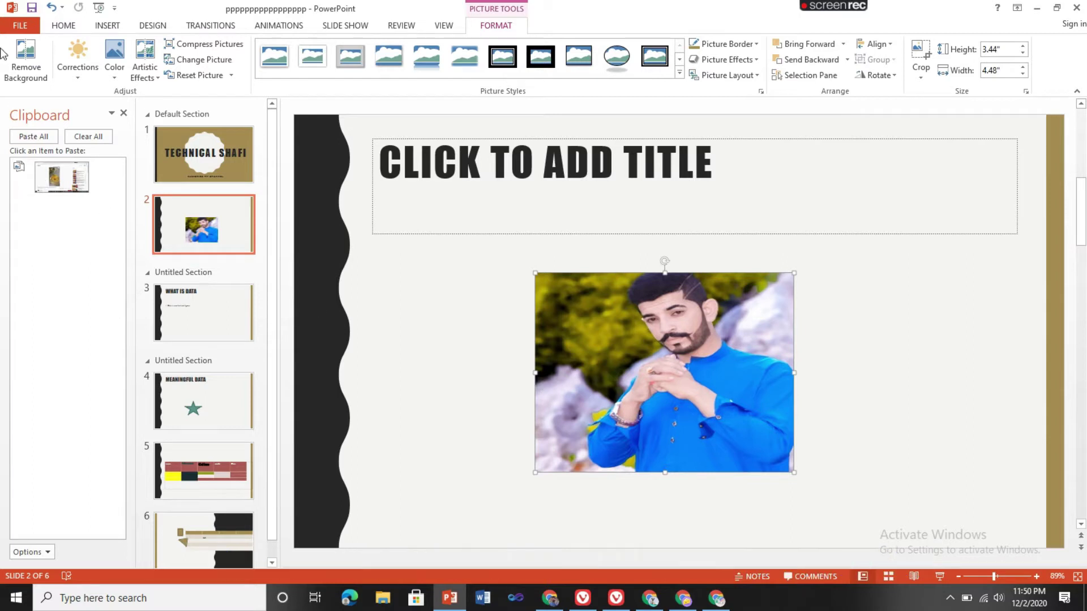
pyautogui.click(30, 70)
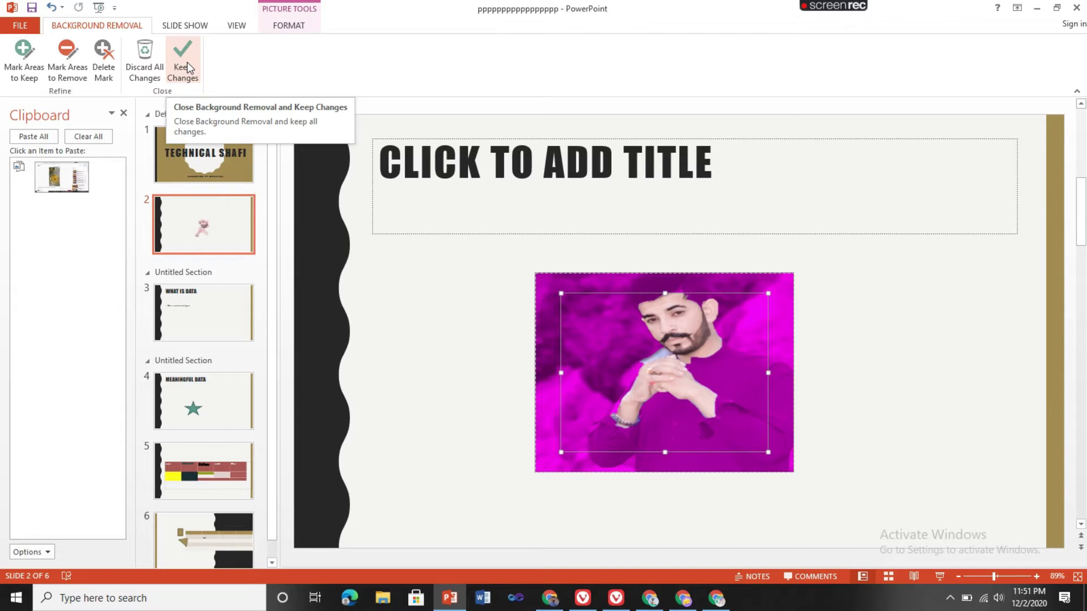
pyautogui.click(145, 73)
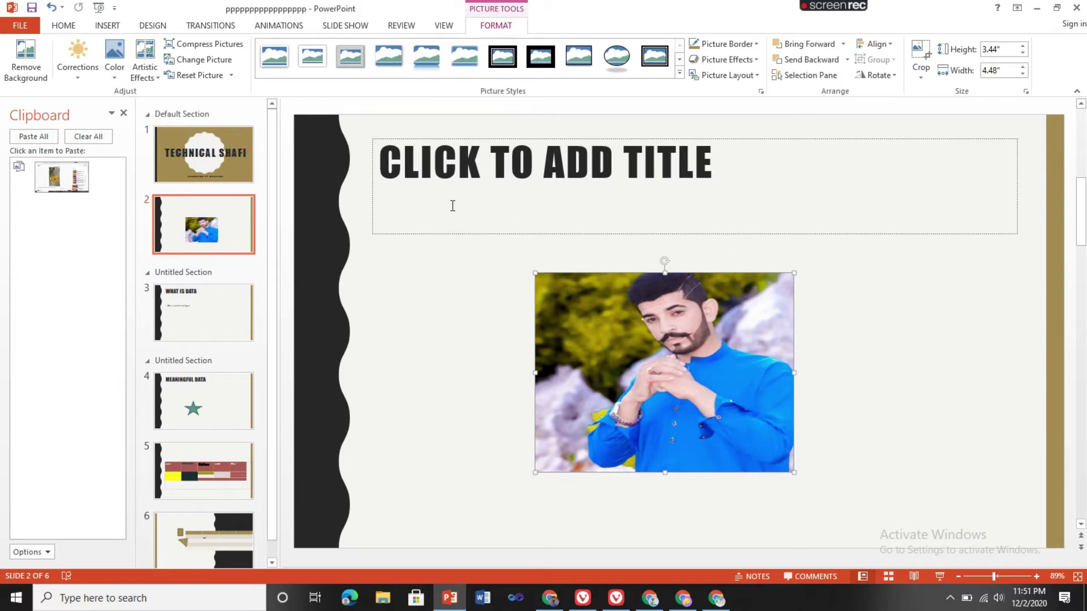
# - Look through the Corrections gallery's sharpen and brightness/contrast presets
pyautogui.click(78, 67)
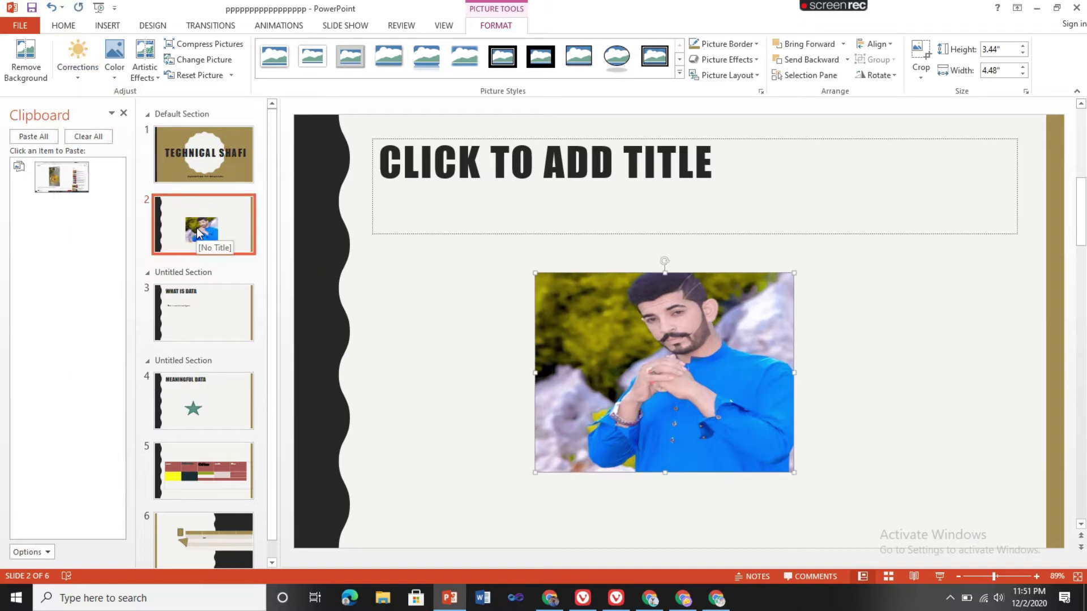
pyautogui.click(80, 74)
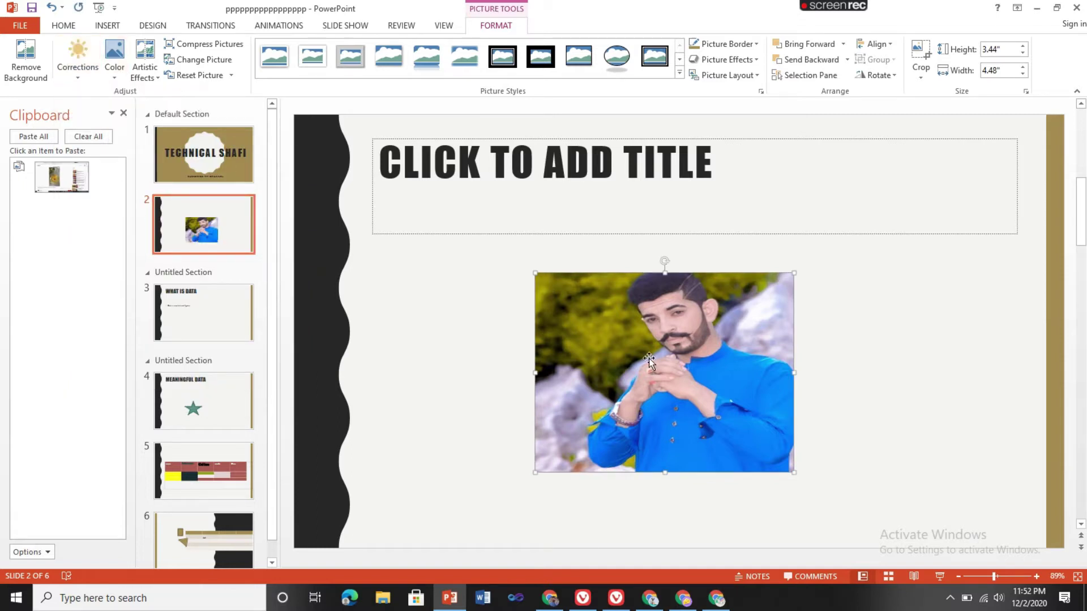
pyautogui.click(80, 68)
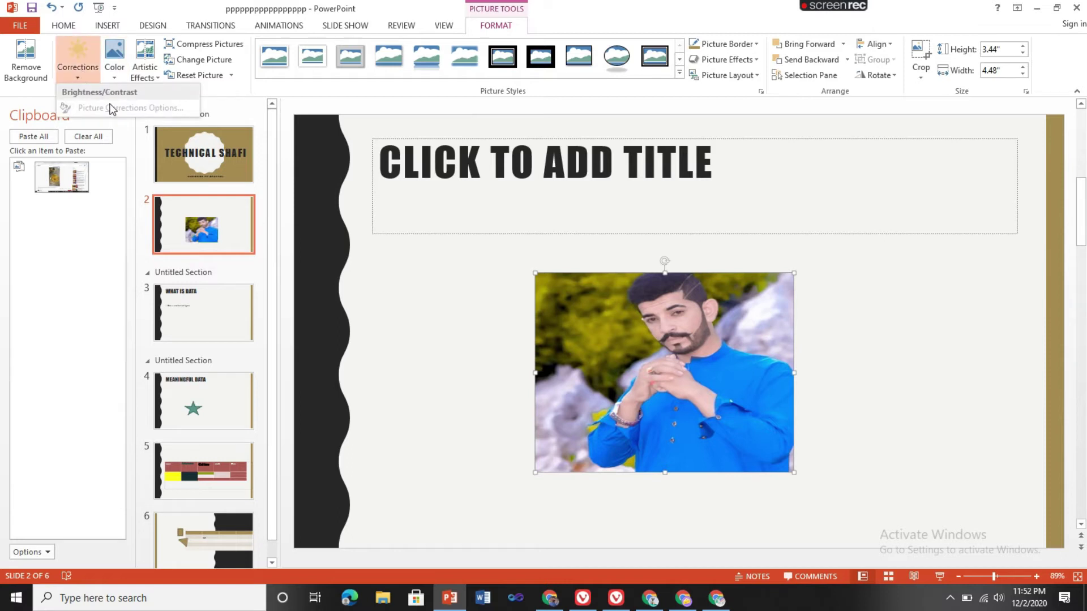
# - Drag the photo further left on slide 2 and bring the Corrections presets back up
pyautogui.click(668, 325)
pyautogui.moveTo(670, 328); pyautogui.dragTo(572, 322)
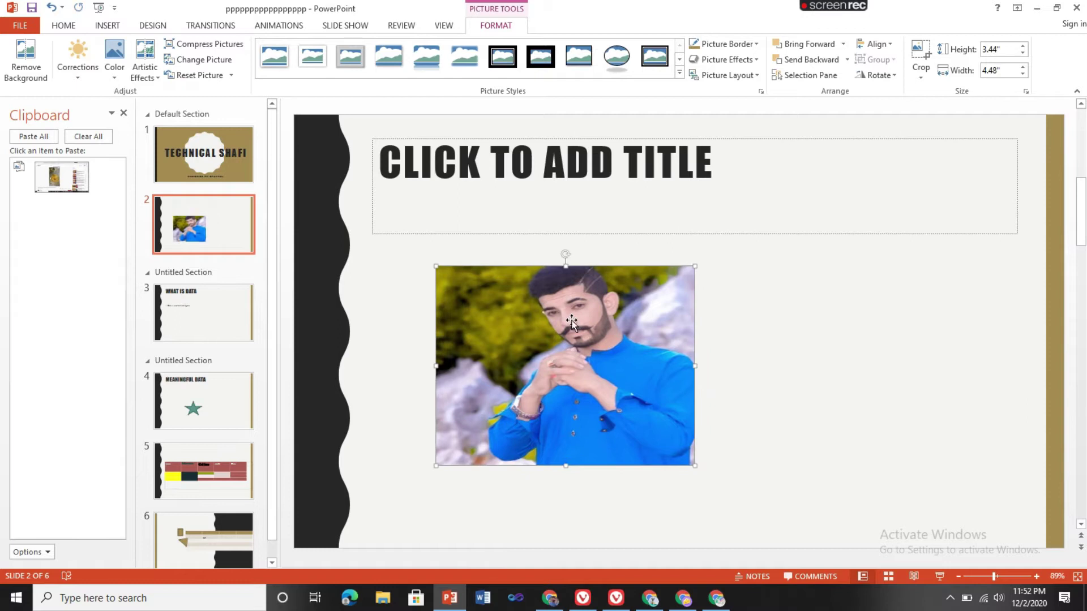
pyautogui.click(80, 63)
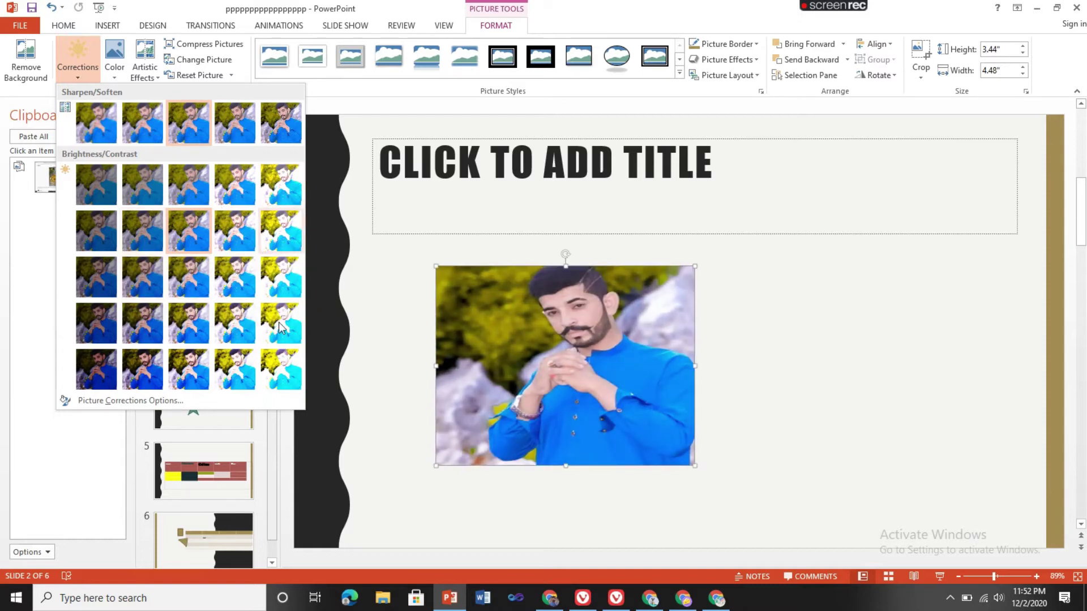
pyautogui.click(150, 400)
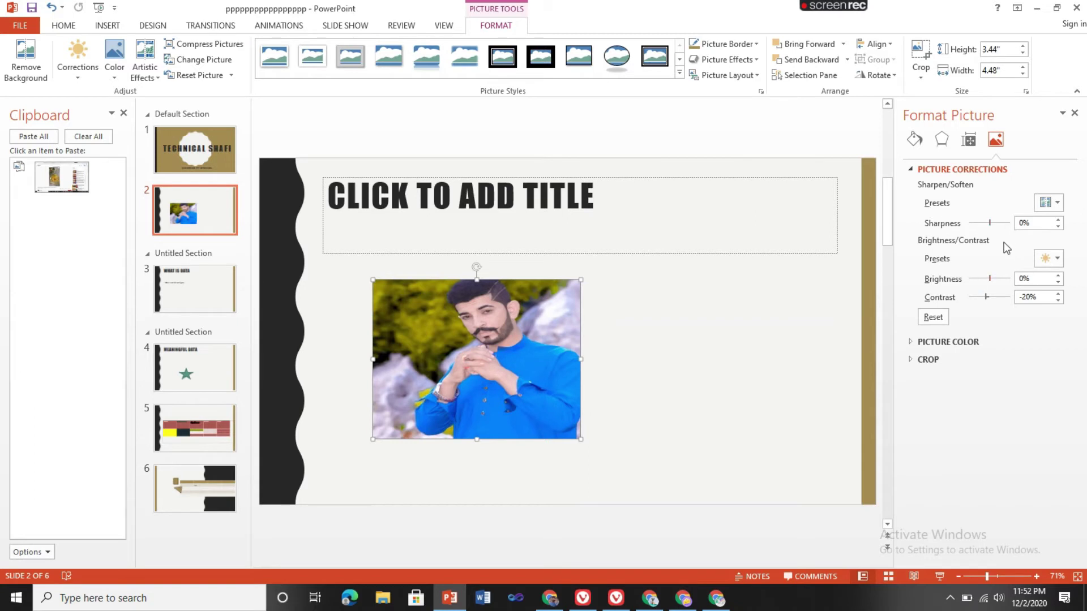
pyautogui.click(948, 343)
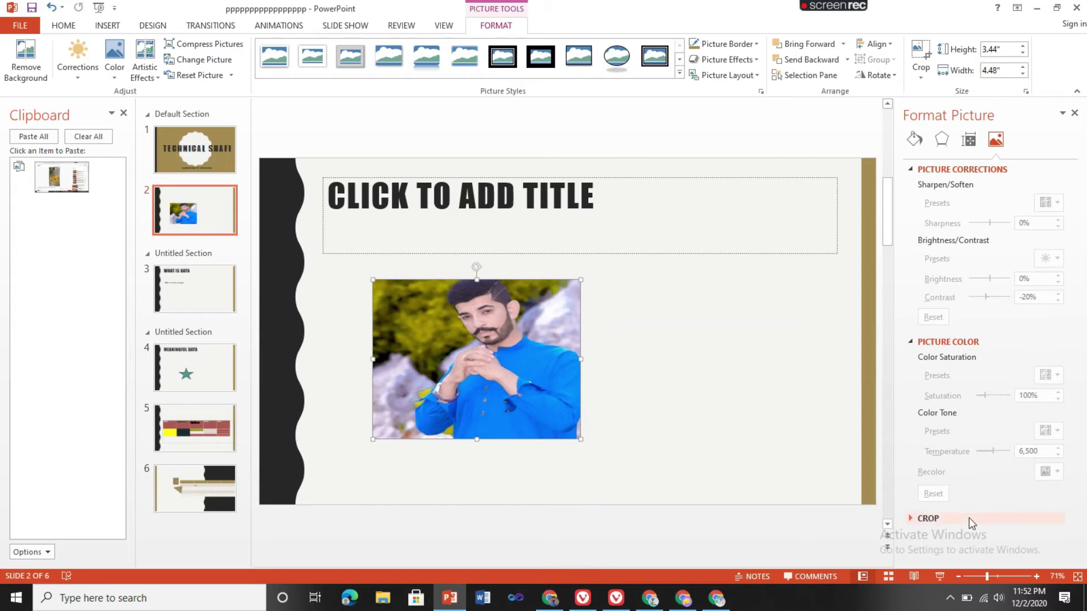
pyautogui.click(928, 519)
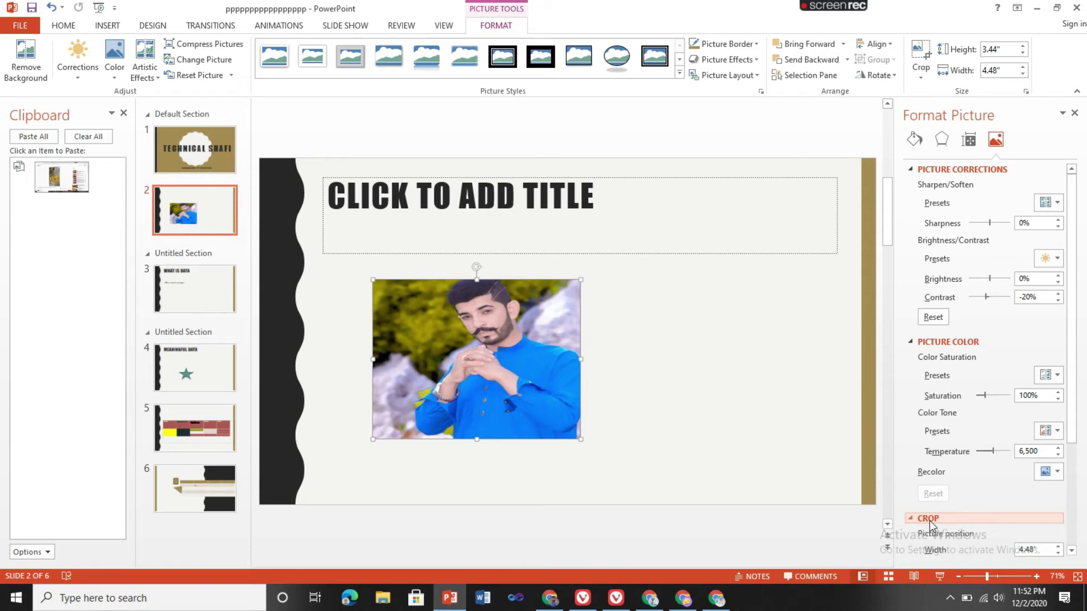
pyautogui.click(1074, 114)
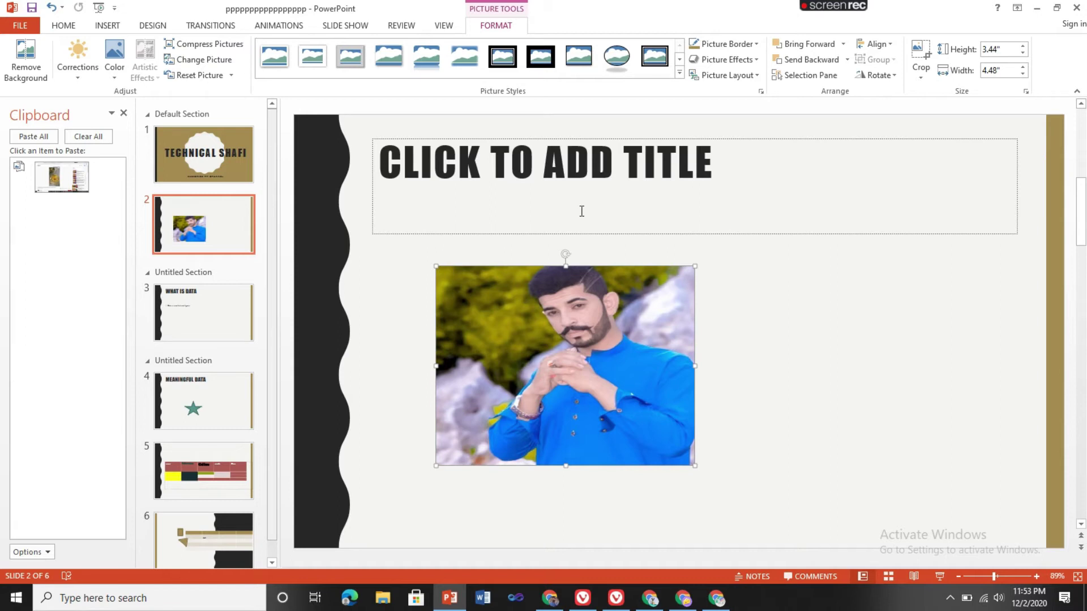
# - Choose Set Transparent Color from the photo's Color menu
pyautogui.click(114, 59)
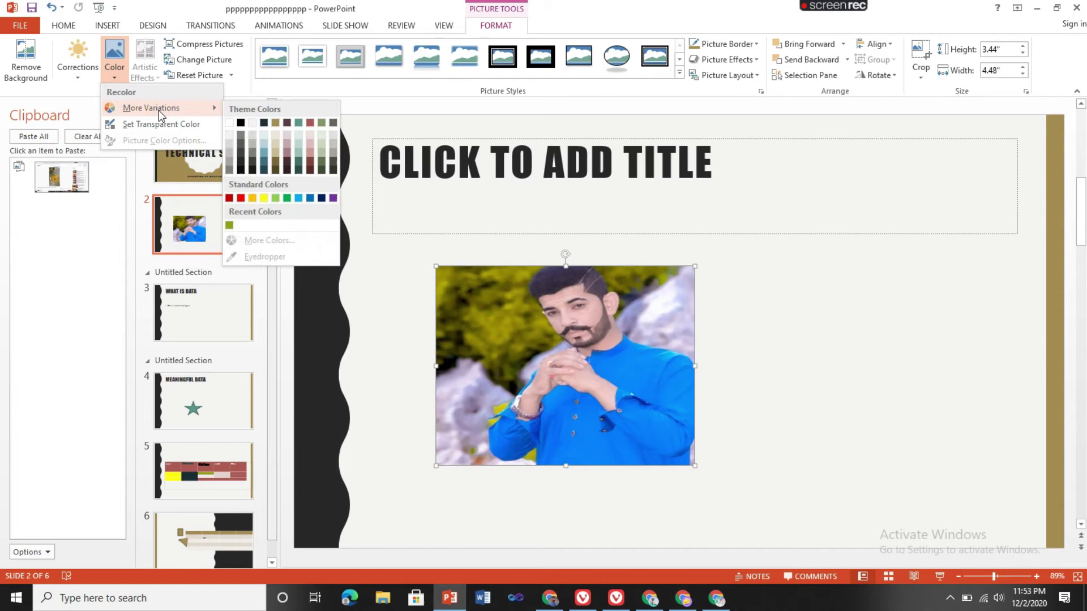
pyautogui.moveTo(152, 108)
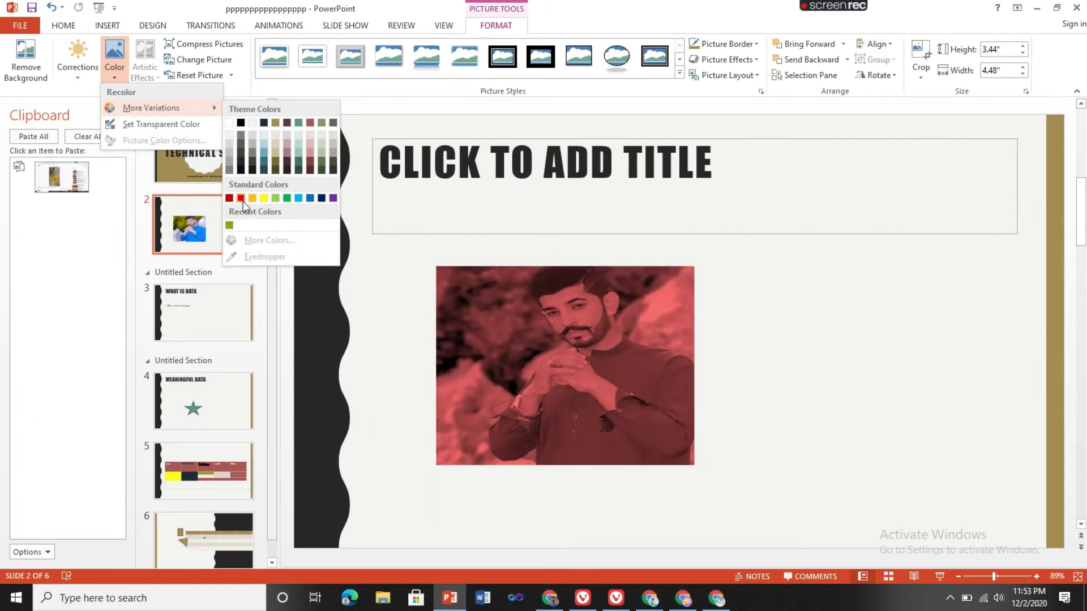
pyautogui.click(143, 131)
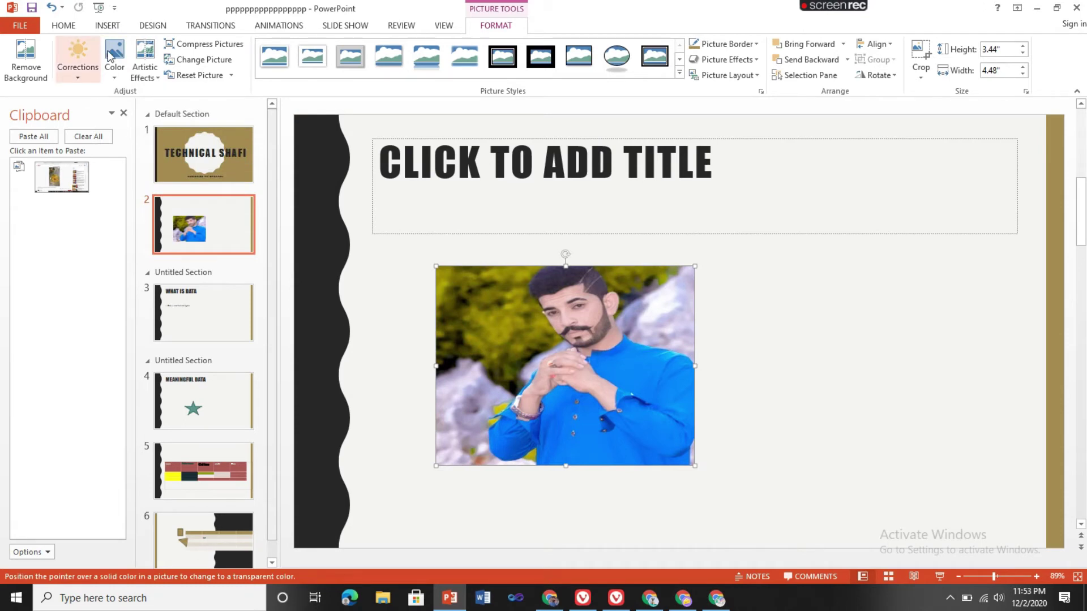
# - Apply the Photocopy artistic effect to the photo, then bring up Compress Pictures
pyautogui.click(156, 76)
pyautogui.click(151, 200)
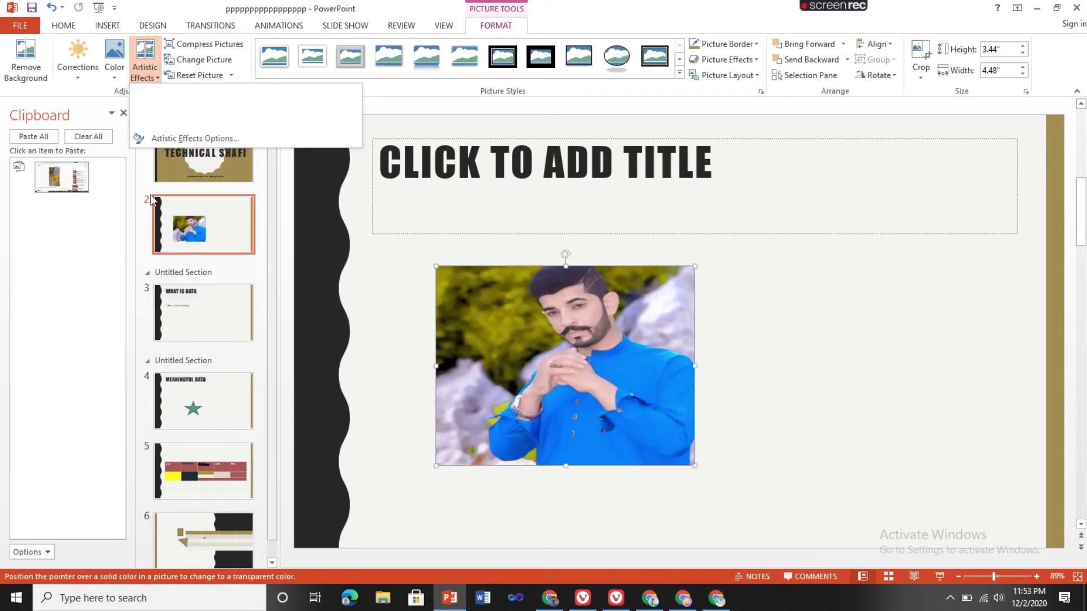
pyautogui.click(151, 64)
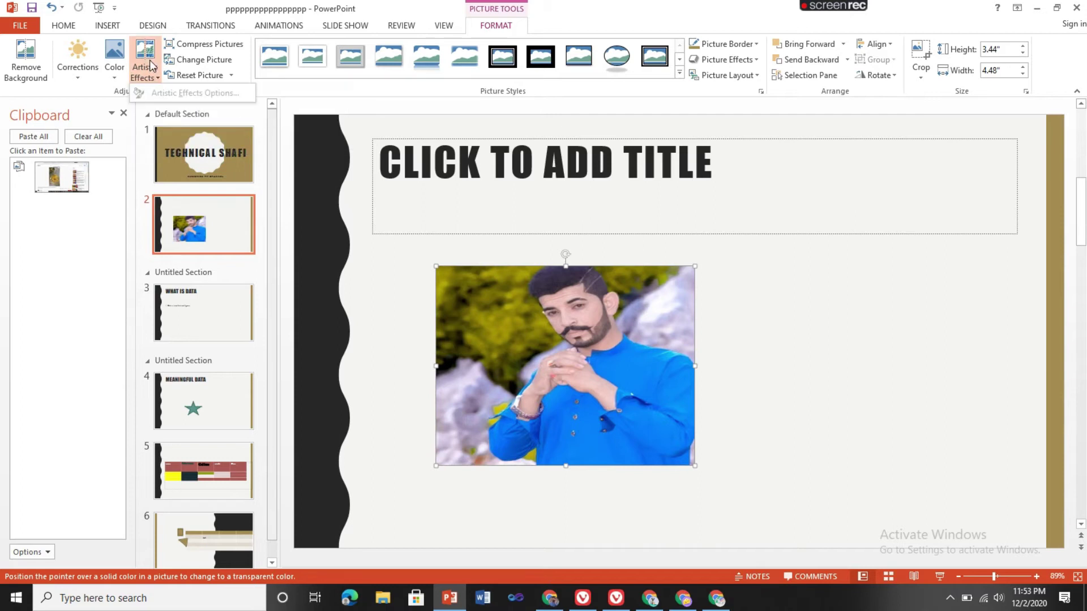
pyautogui.click(144, 51)
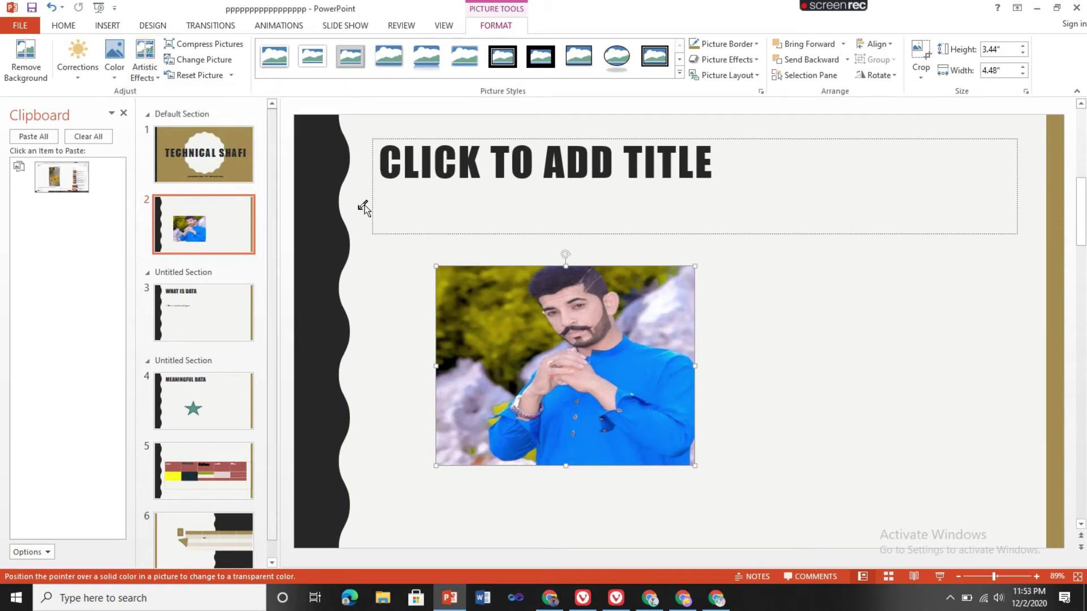
pyautogui.click(145, 57)
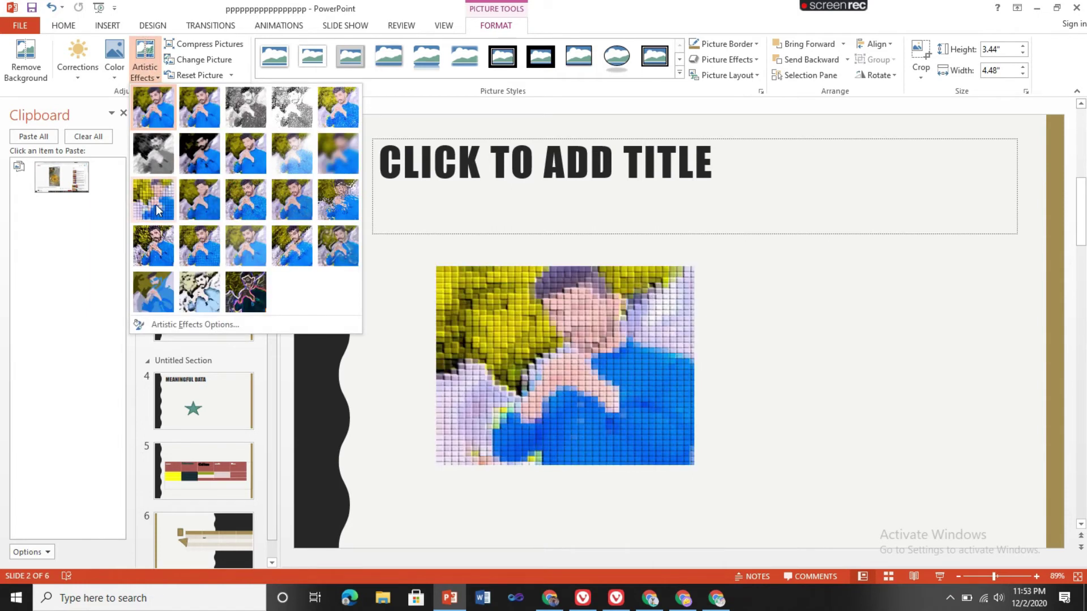
pyautogui.click(203, 295)
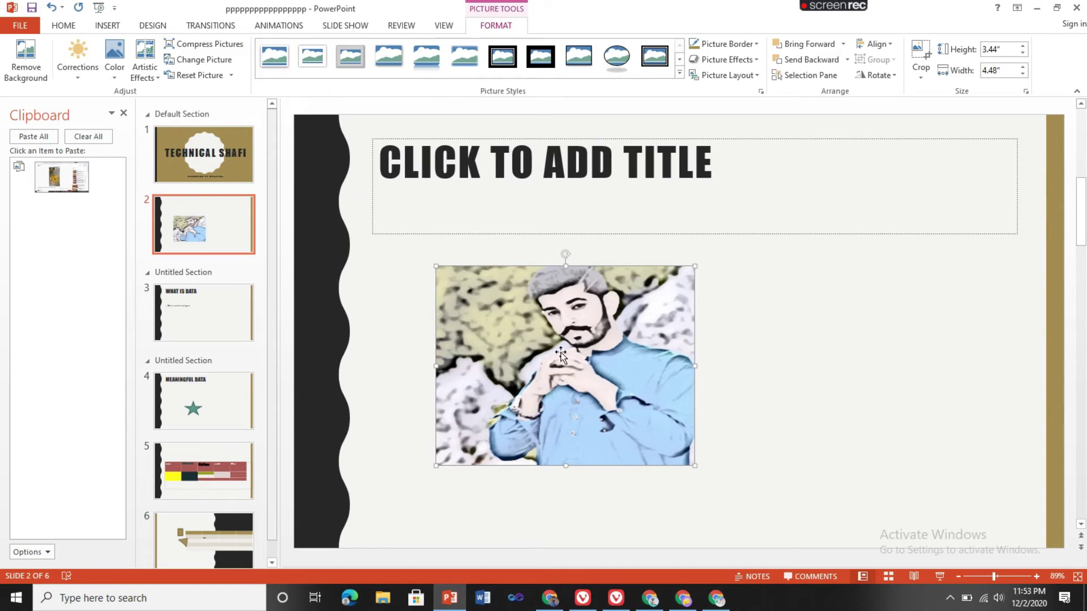
pyautogui.click(233, 47)
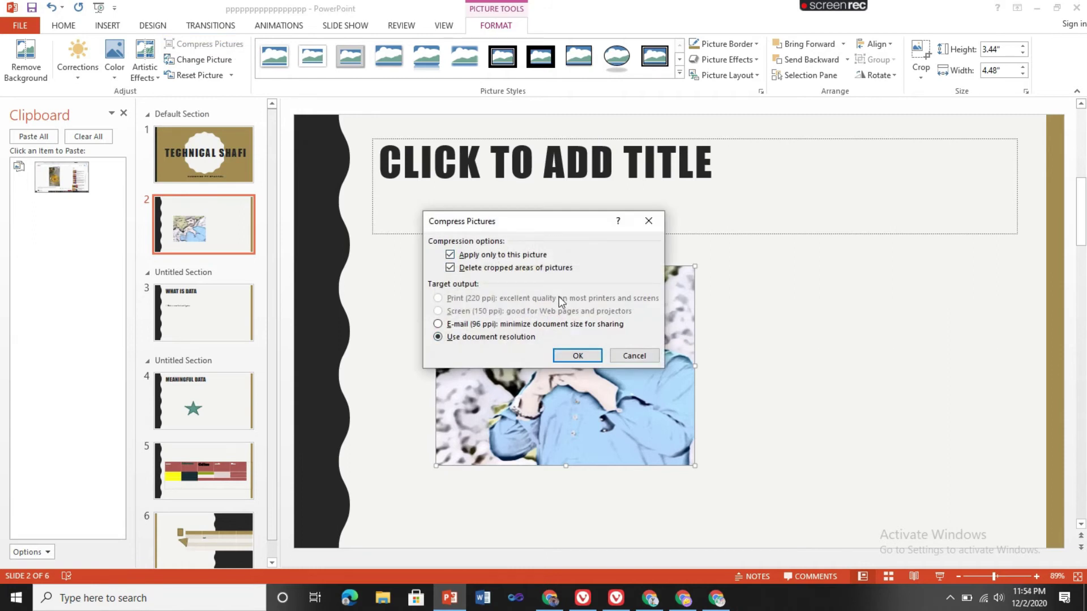
# - Compress the photo at document resolution, then close Change Picture without replacing the photo
pyautogui.click(578, 357)
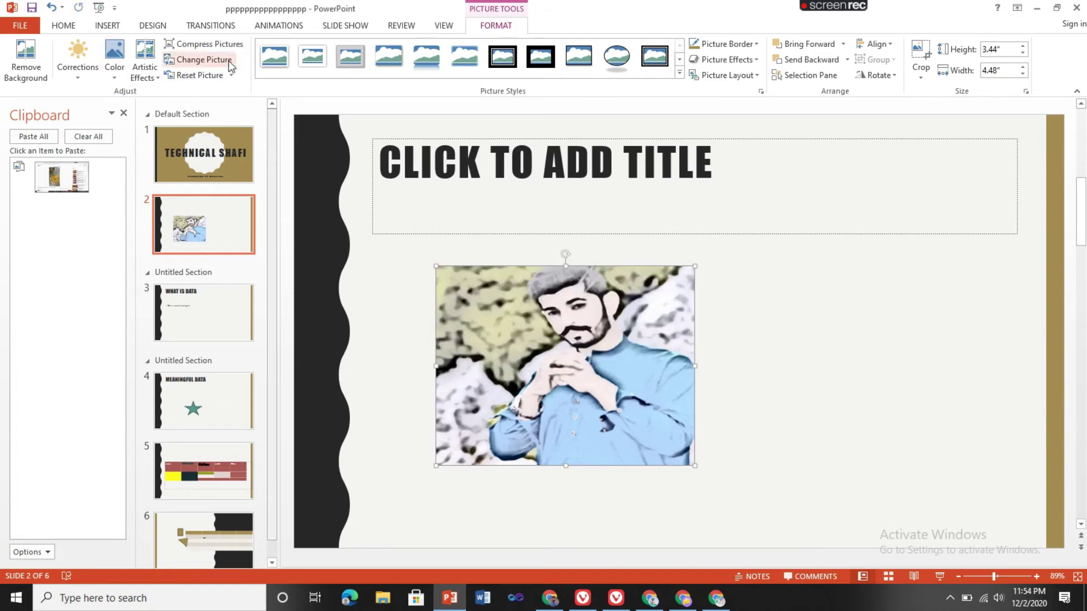
pyautogui.click(231, 66)
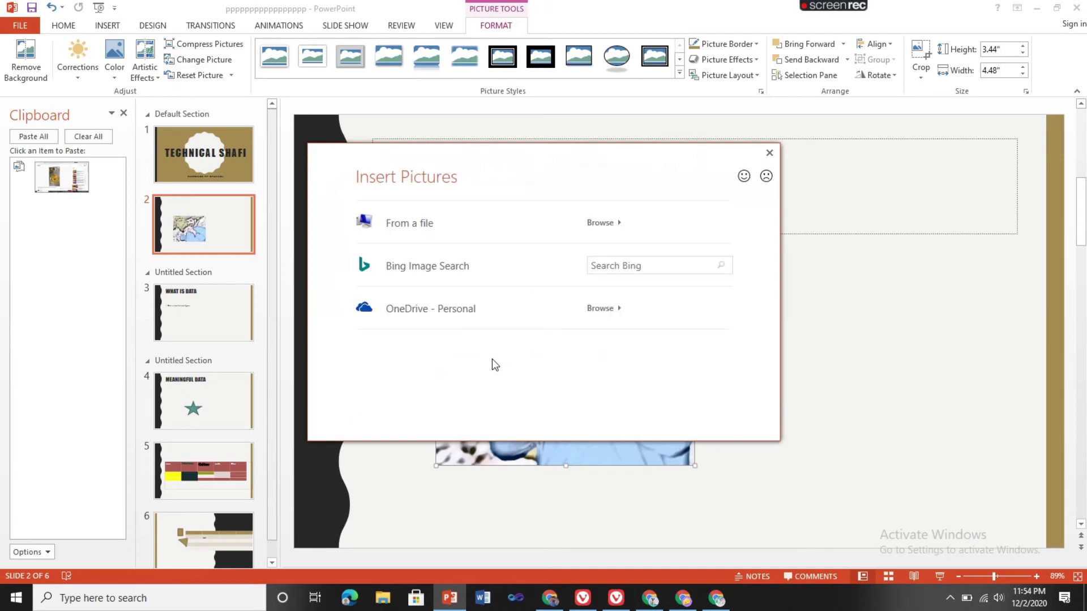
pyautogui.click(768, 154)
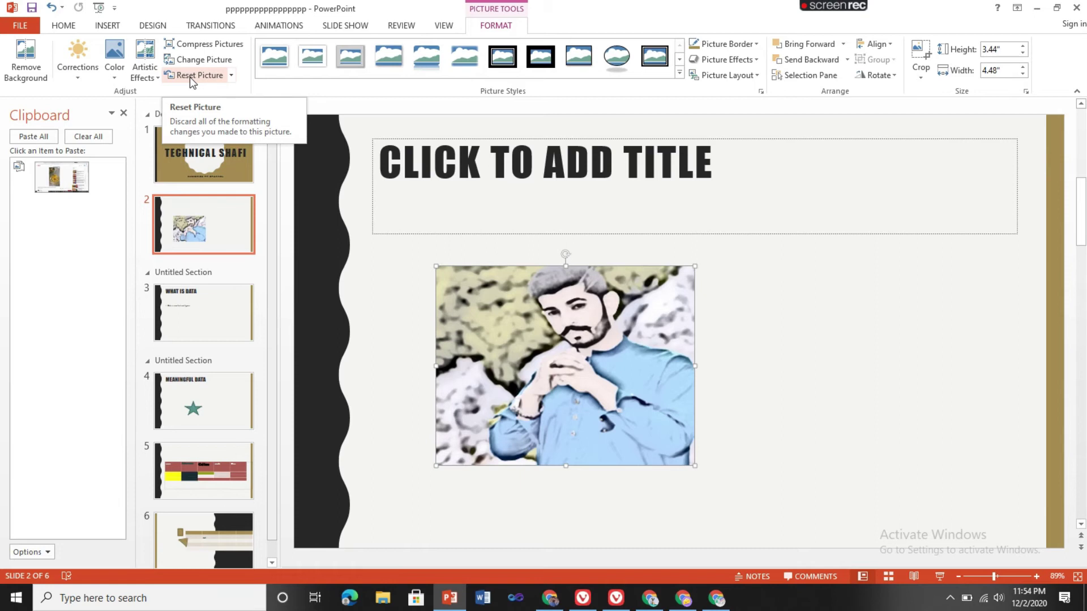
# - Reset the photo and apply the Reflected Bevel, Black picture style
pyautogui.click(190, 79)
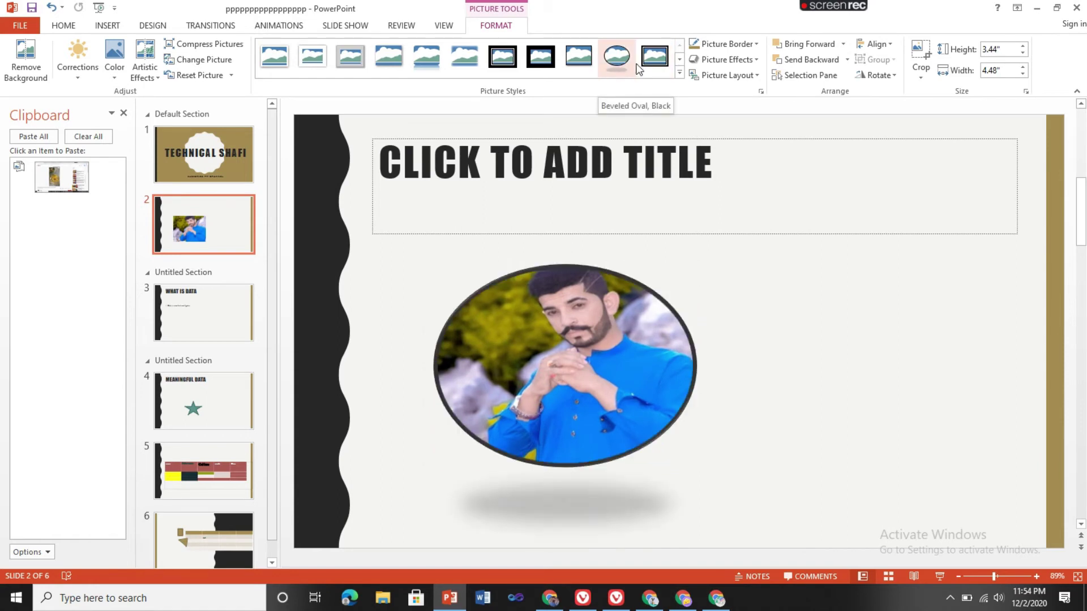
pyautogui.click(679, 73)
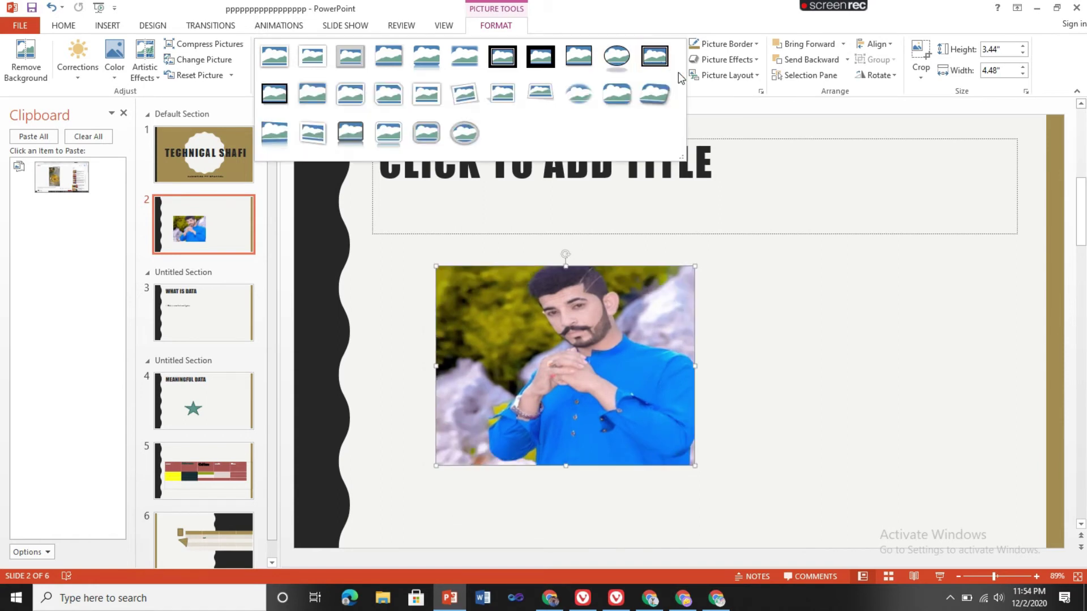
pyautogui.click(347, 134)
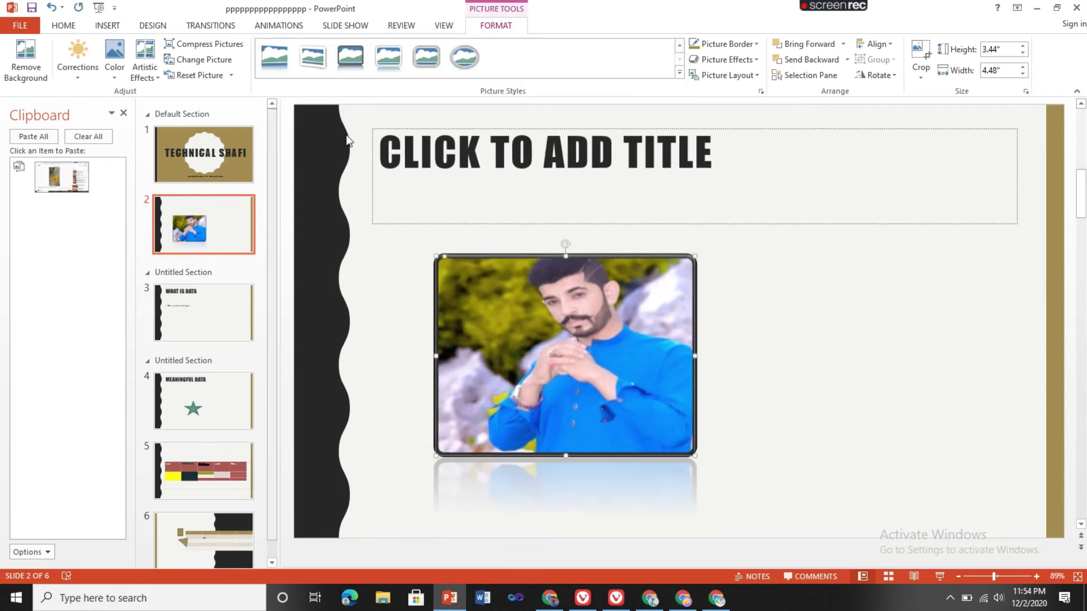
# - Give the photo a red Picture Border, leaving Picture Effects and Picture Layout unapplied
pyautogui.click(758, 44)
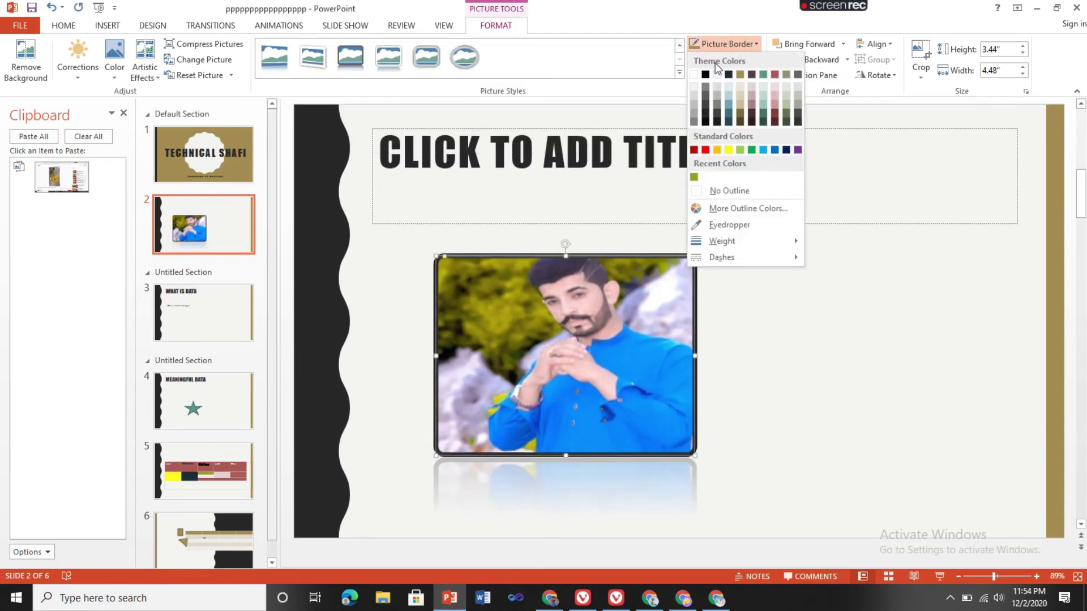
pyautogui.click(705, 149)
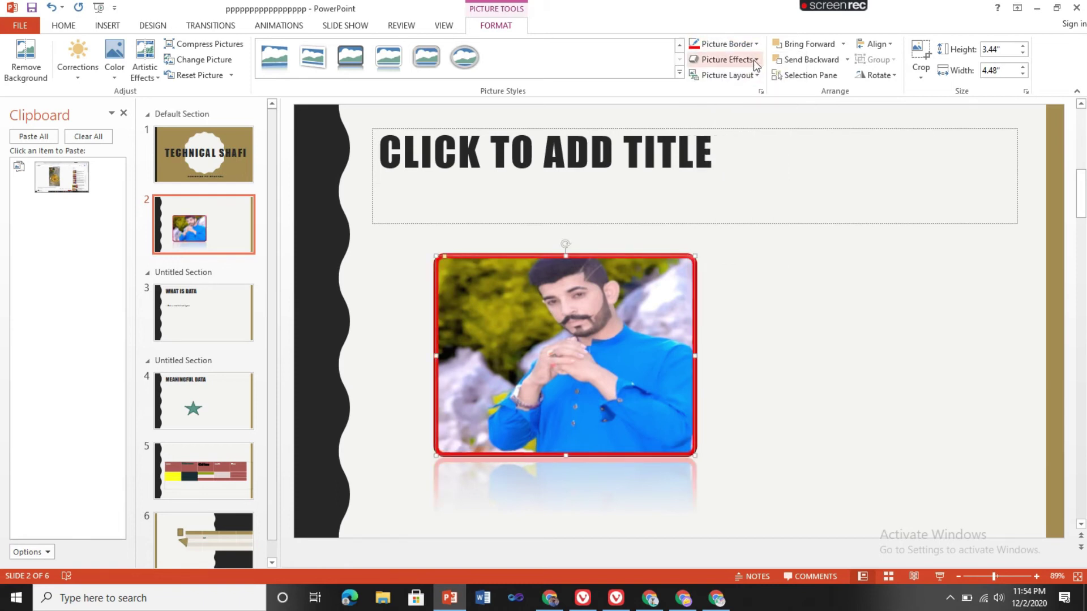
pyautogui.click(753, 60)
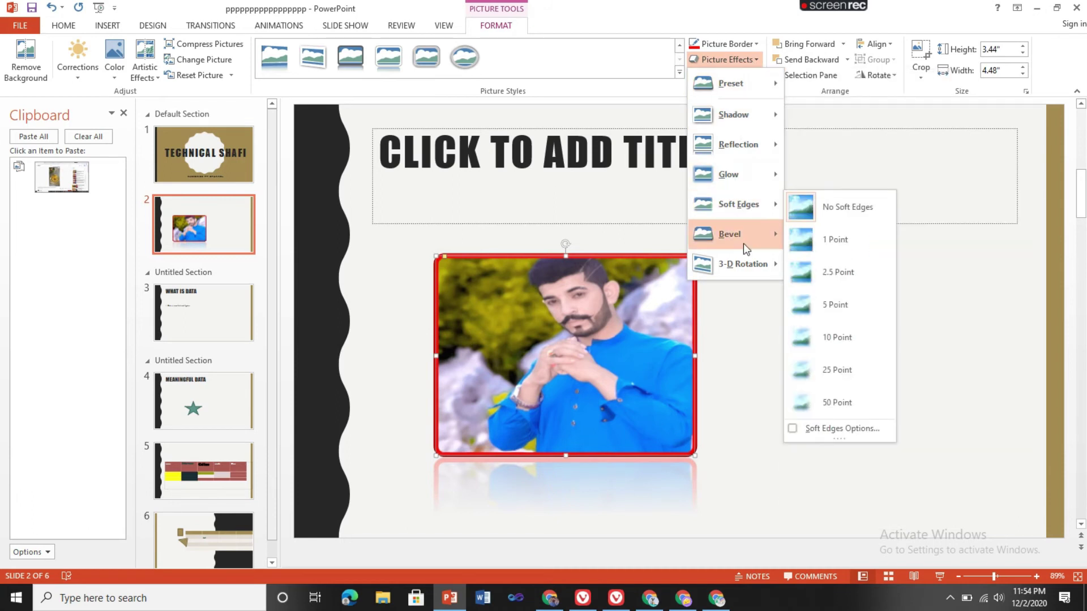
pyautogui.moveTo(736, 263)
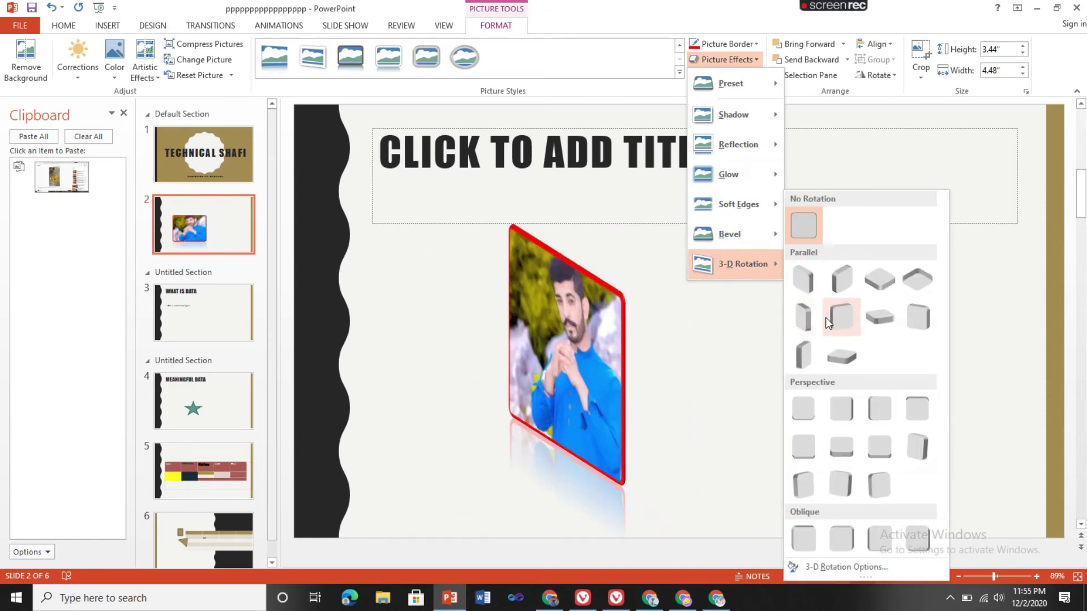
pyautogui.click(848, 168)
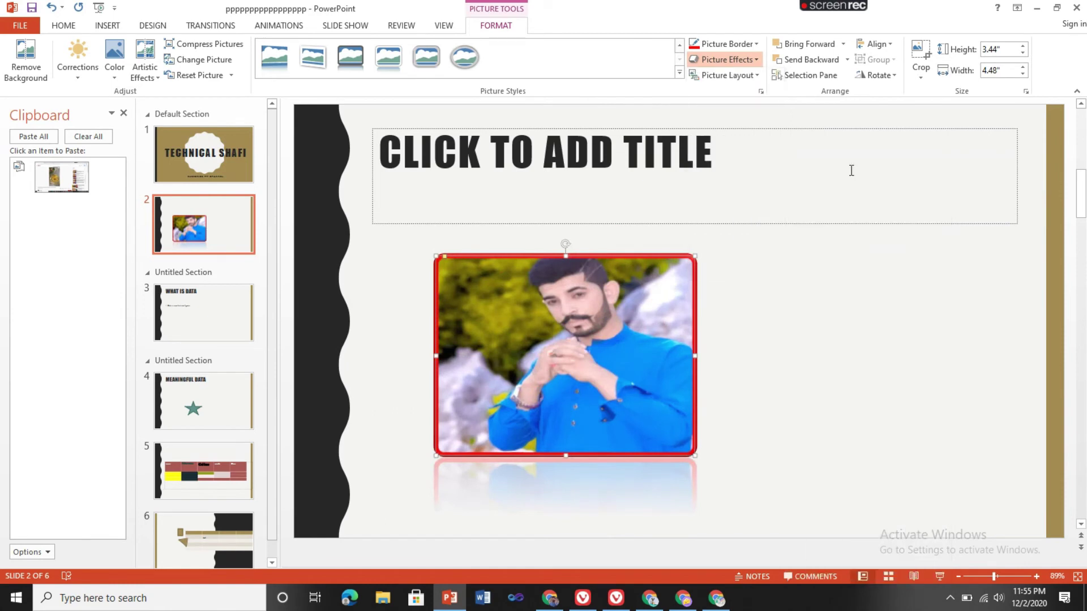
pyautogui.click(756, 80)
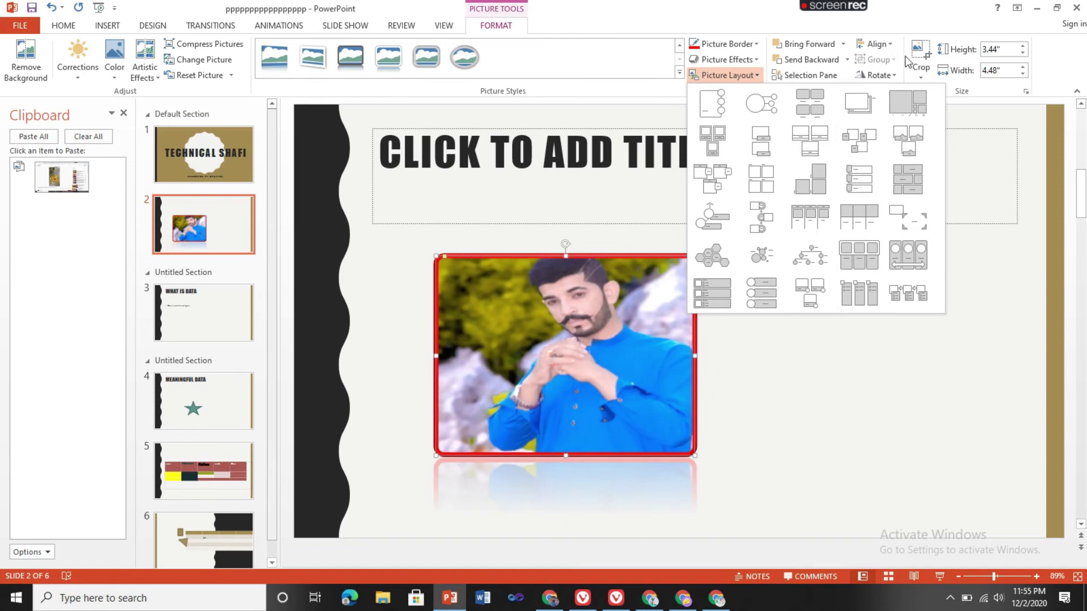
pyautogui.click(921, 77)
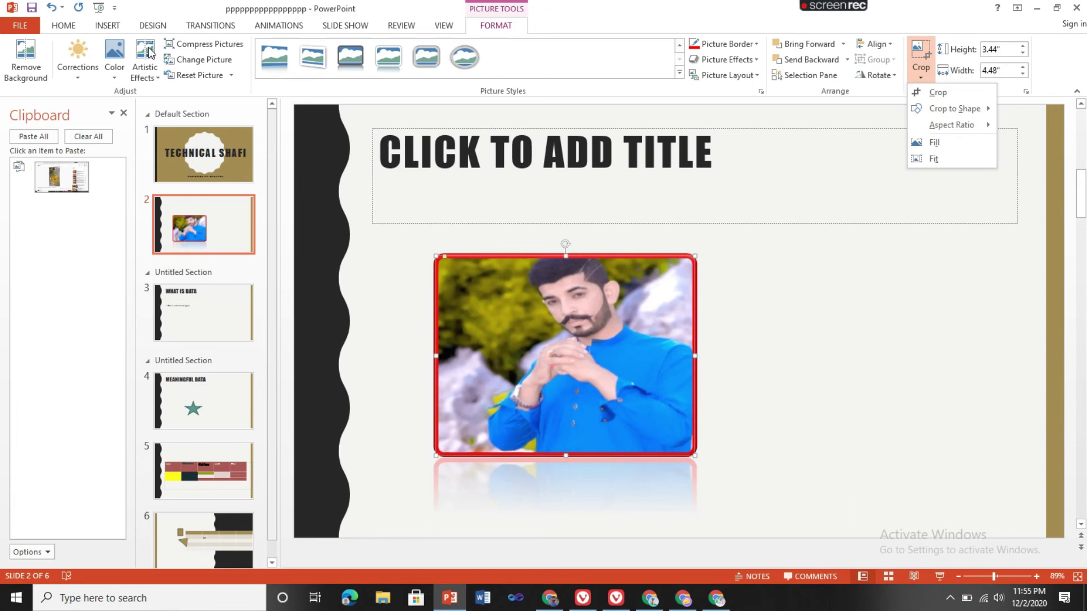
# - On the Insert tab, bring up Online Pictures and close it without inserting anything
pyautogui.click(102, 28)
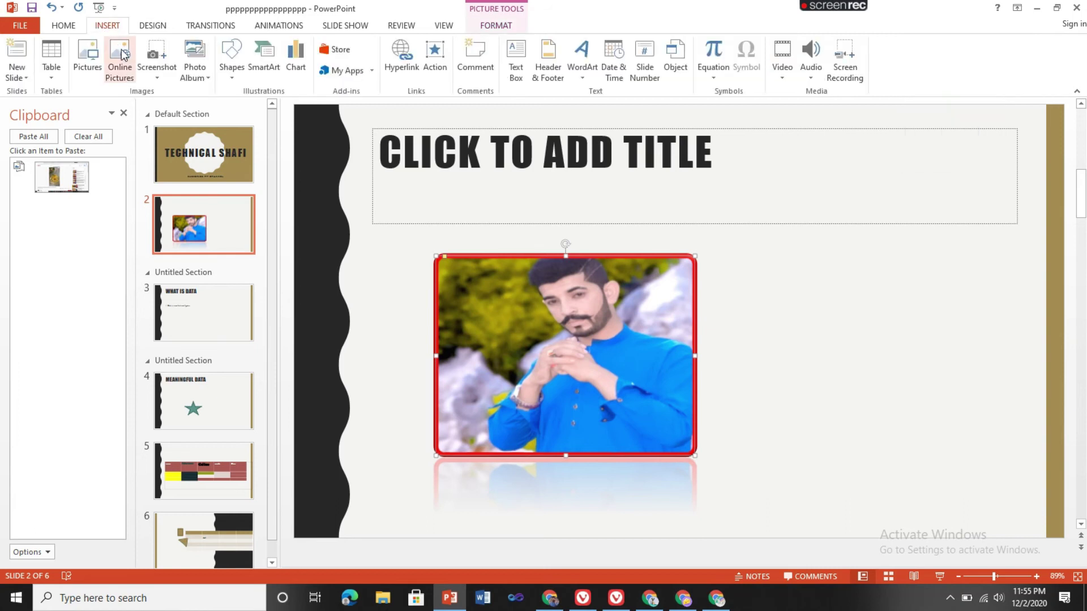
pyautogui.click(122, 72)
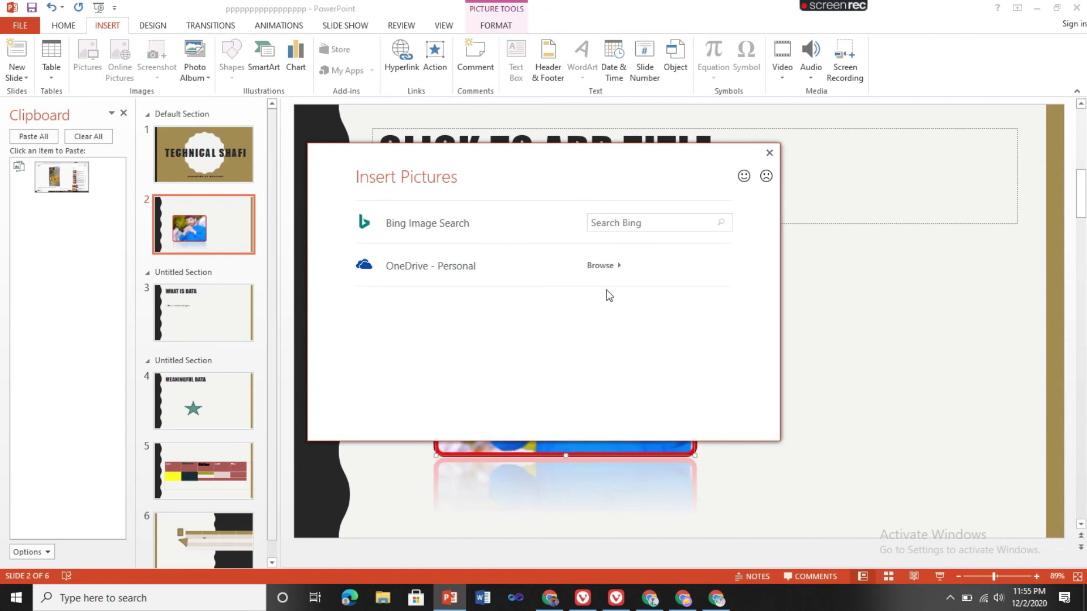
pyautogui.click(769, 152)
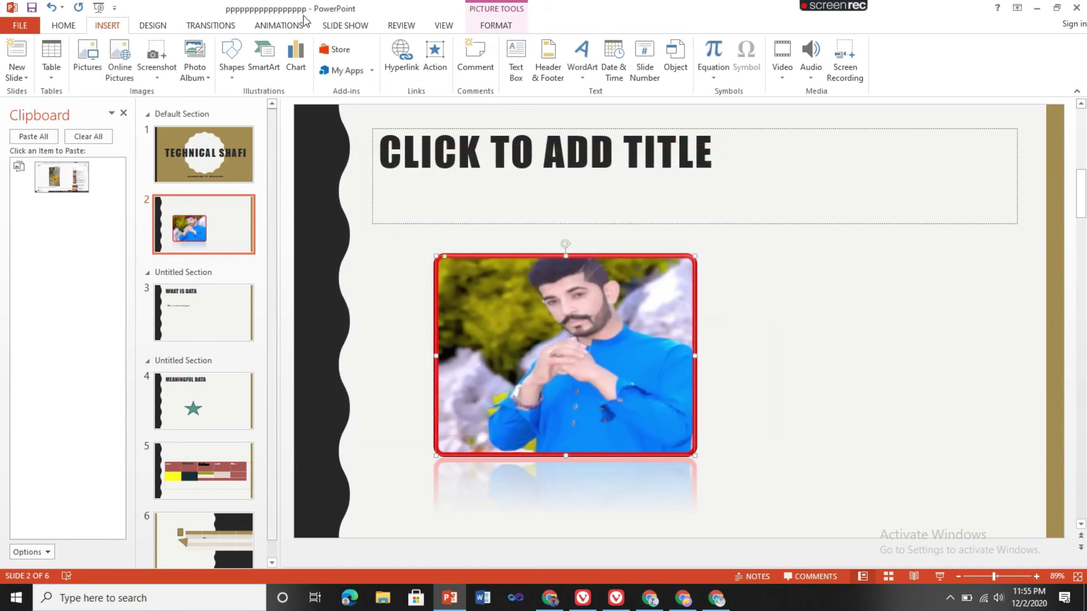
# - Insert a 0.82" by 1.2" screen clipping of a desktop file icon, placed right of the photo
pyautogui.click(156, 75)
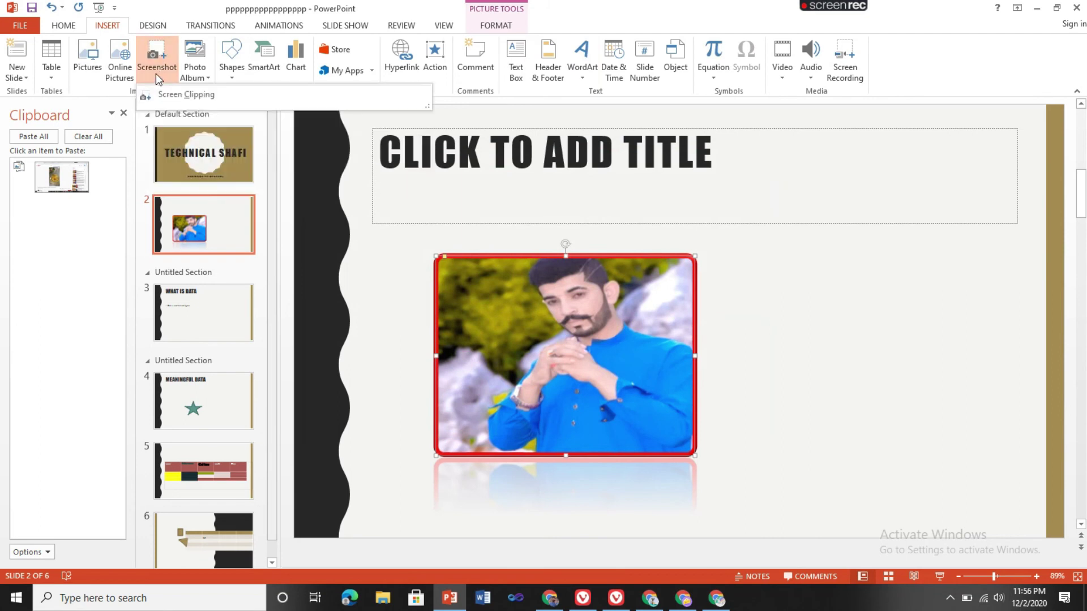
pyautogui.click(172, 97)
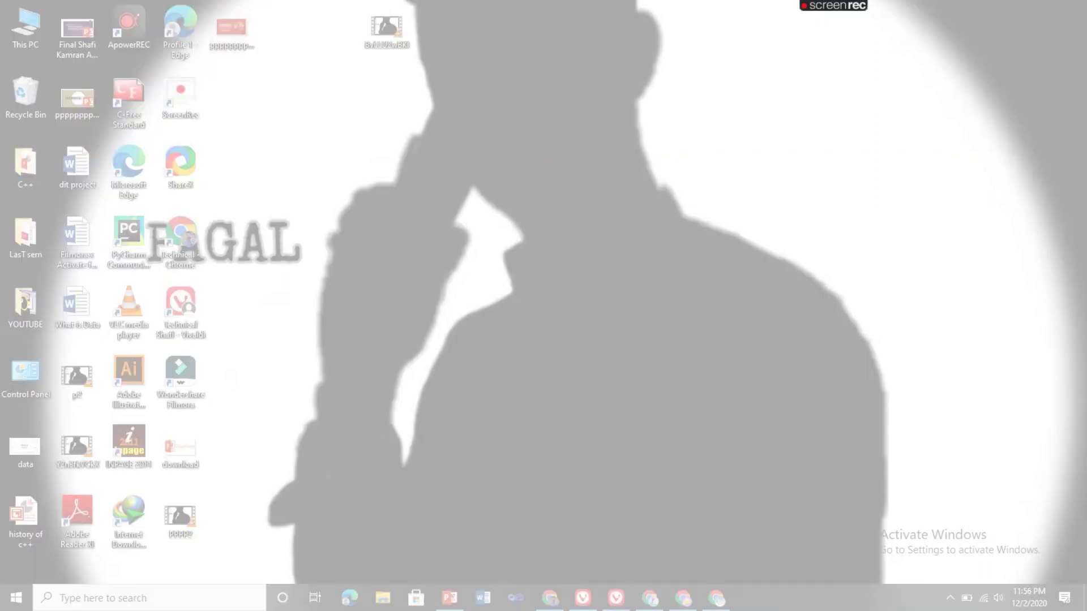
pyautogui.moveTo(346, 9); pyautogui.dragTo(434, 64)
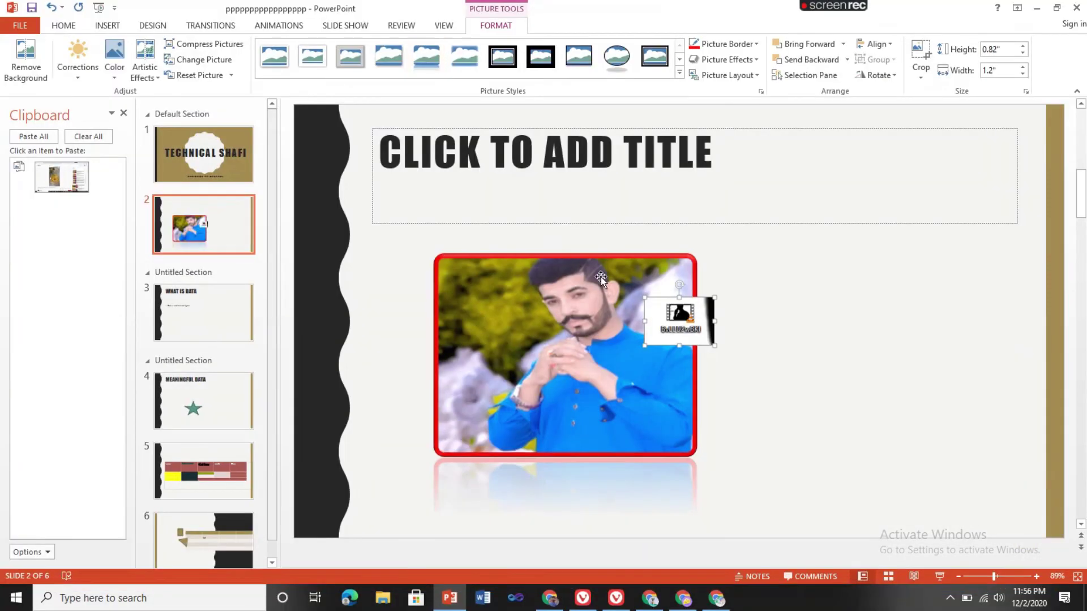
pyautogui.moveTo(691, 321); pyautogui.dragTo(799, 320)
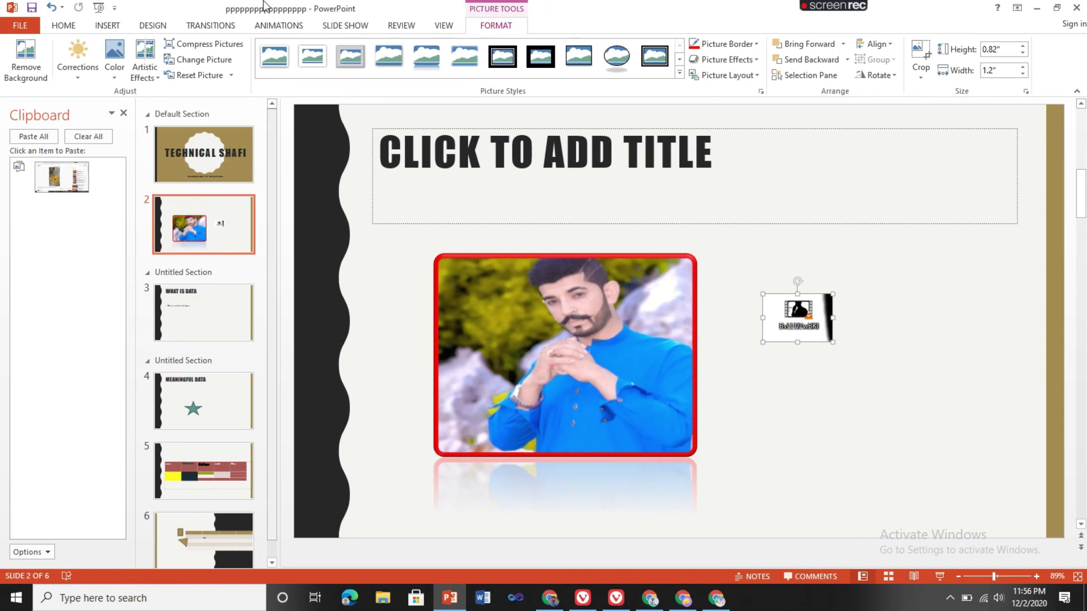
# - Create a new photo album from one picture in the ILLustrator images folder
pyautogui.click(112, 28)
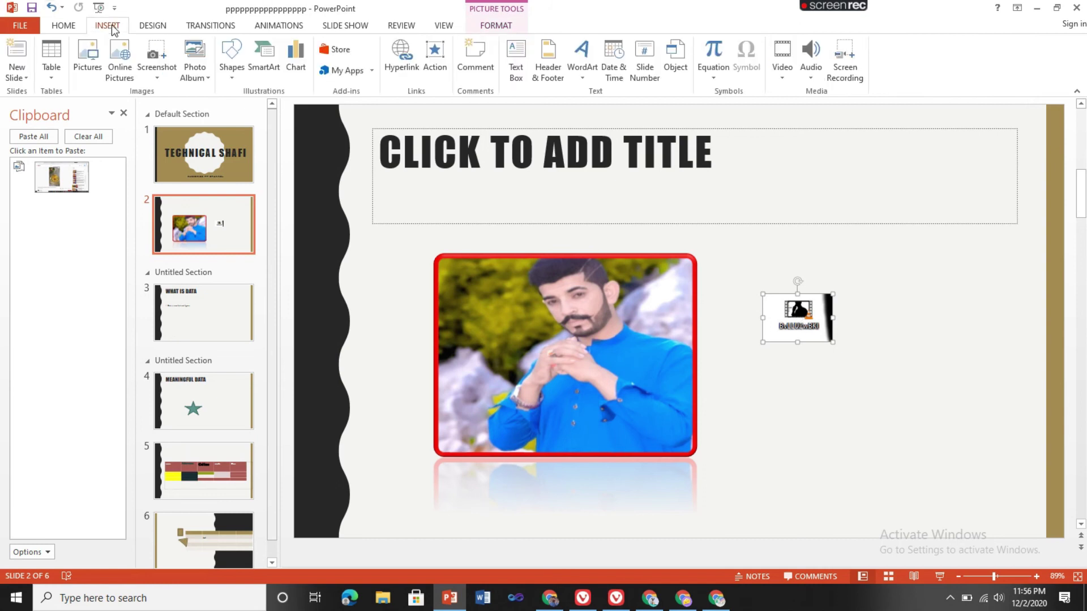
pyautogui.click(206, 78)
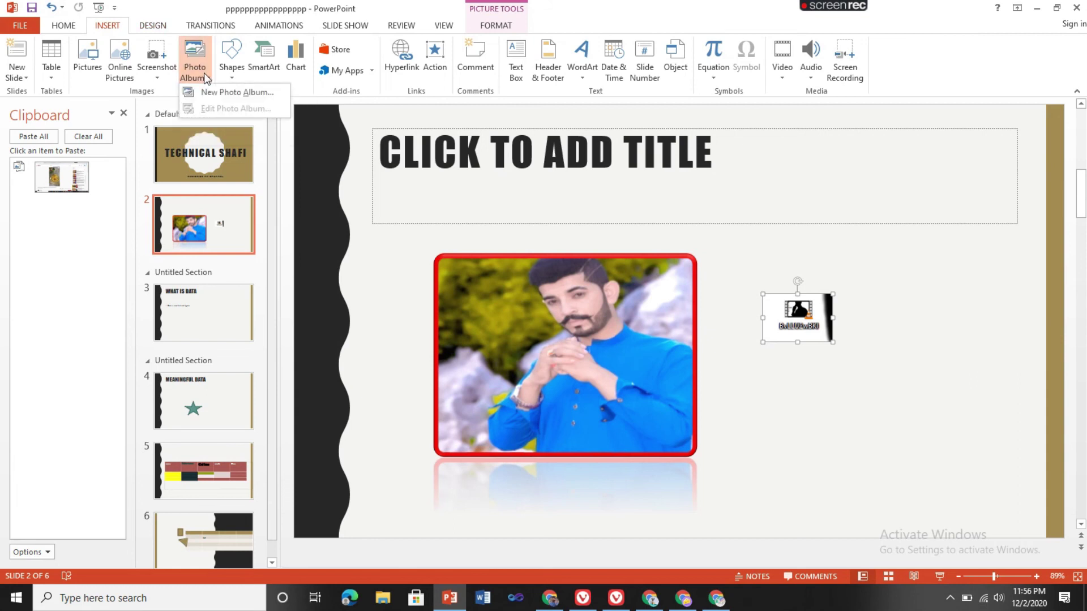
pyautogui.click(219, 92)
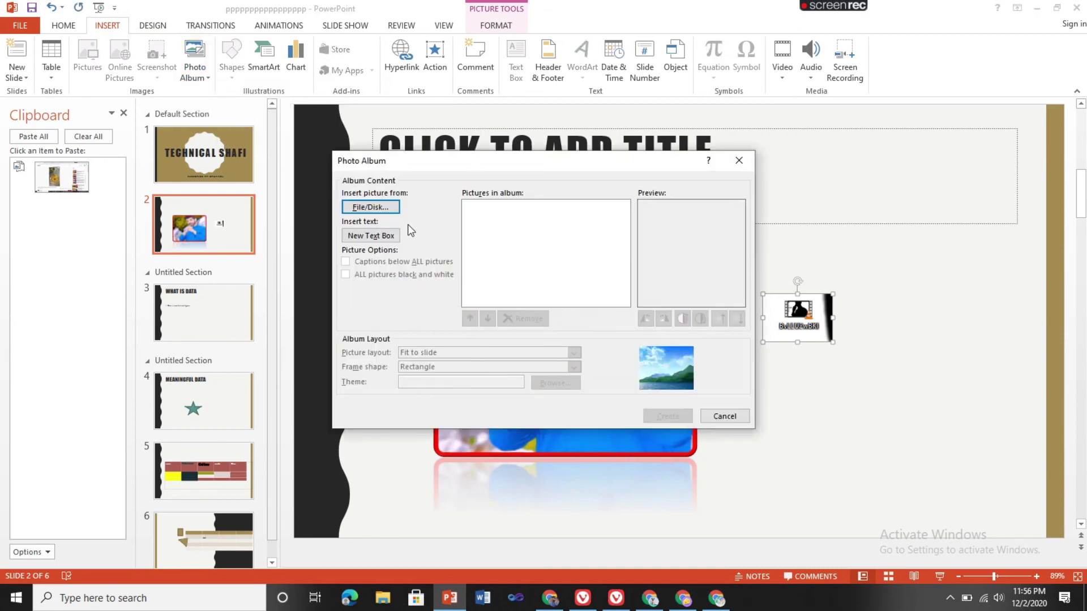
pyautogui.click(374, 208)
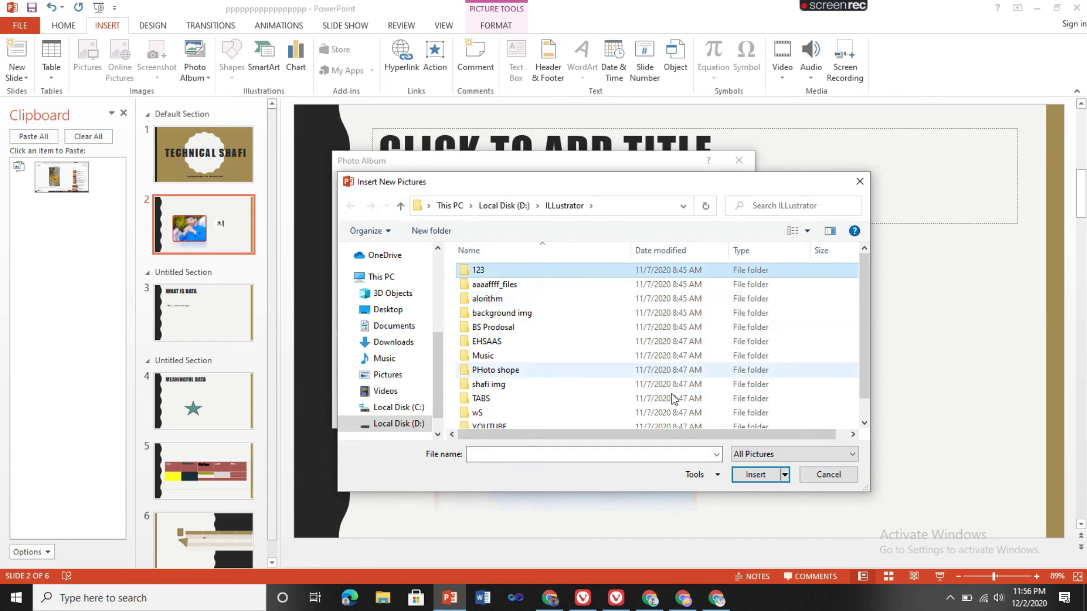
pyautogui.click(739, 475)
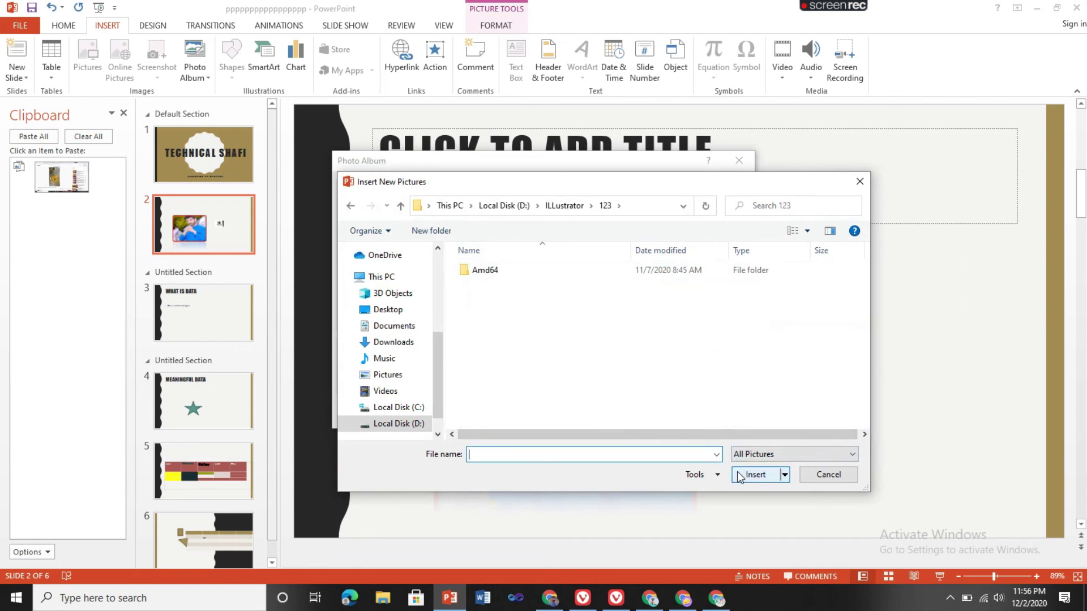
pyautogui.click(350, 206)
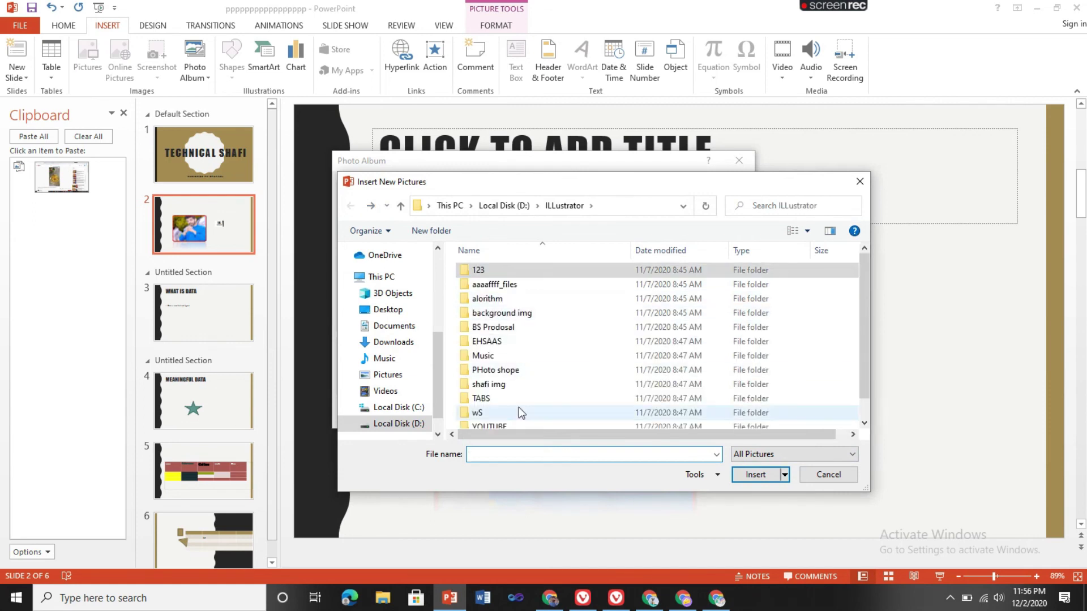
pyautogui.doubleClick(508, 385)
pyautogui.click(494, 272)
pyautogui.click(754, 475)
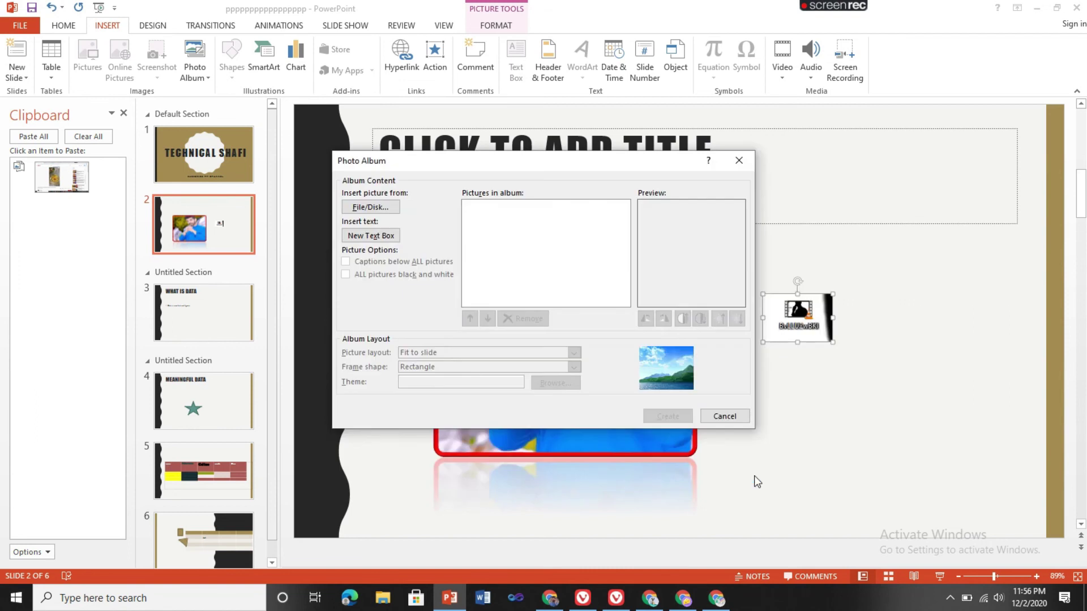
pyautogui.click(677, 418)
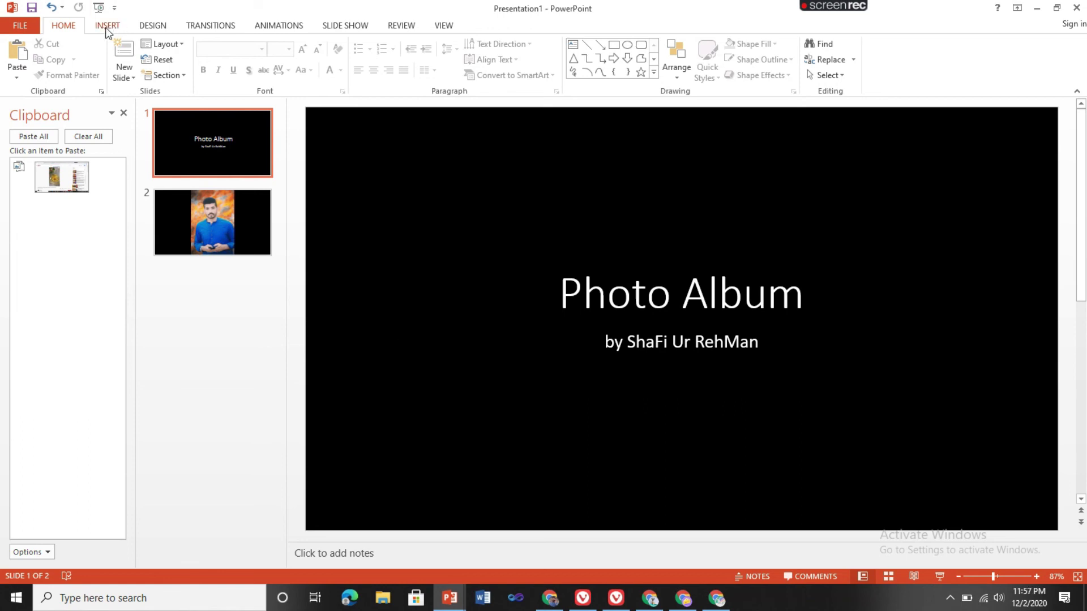
pyautogui.click(107, 27)
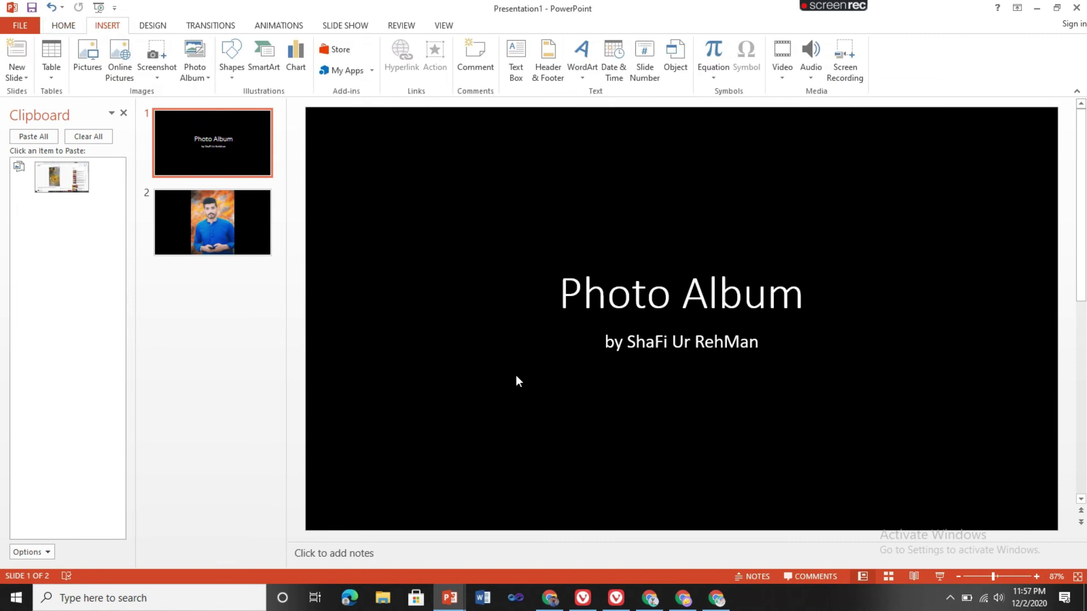